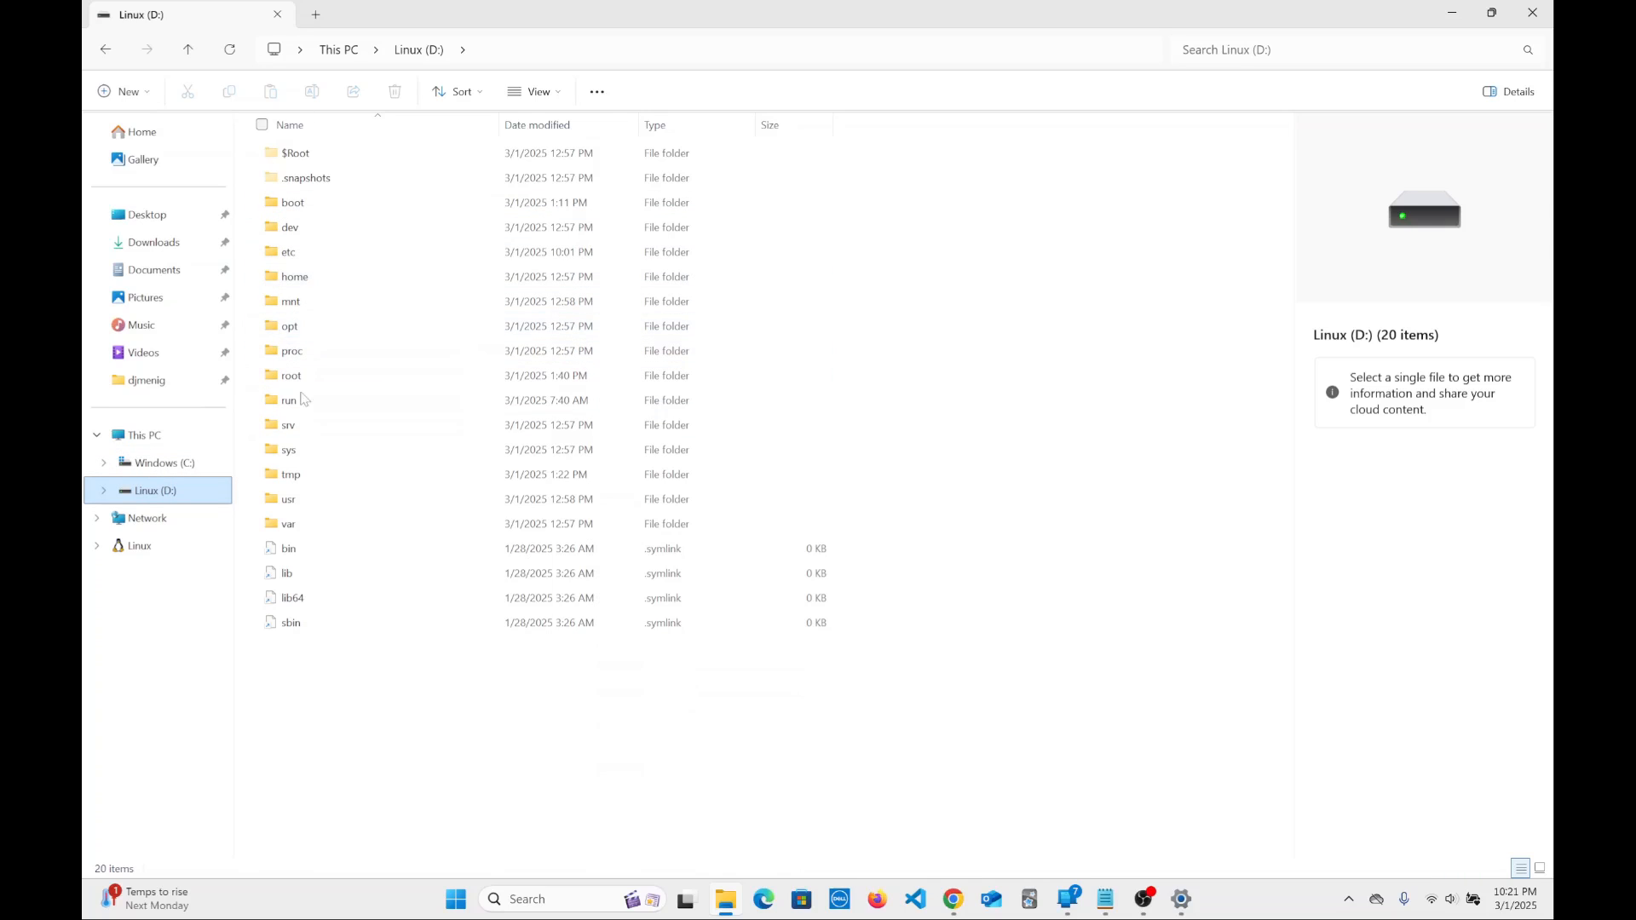
Look inside the home folder on the Linux (D:) drive and minimise the file window.
double_click(303, 279)
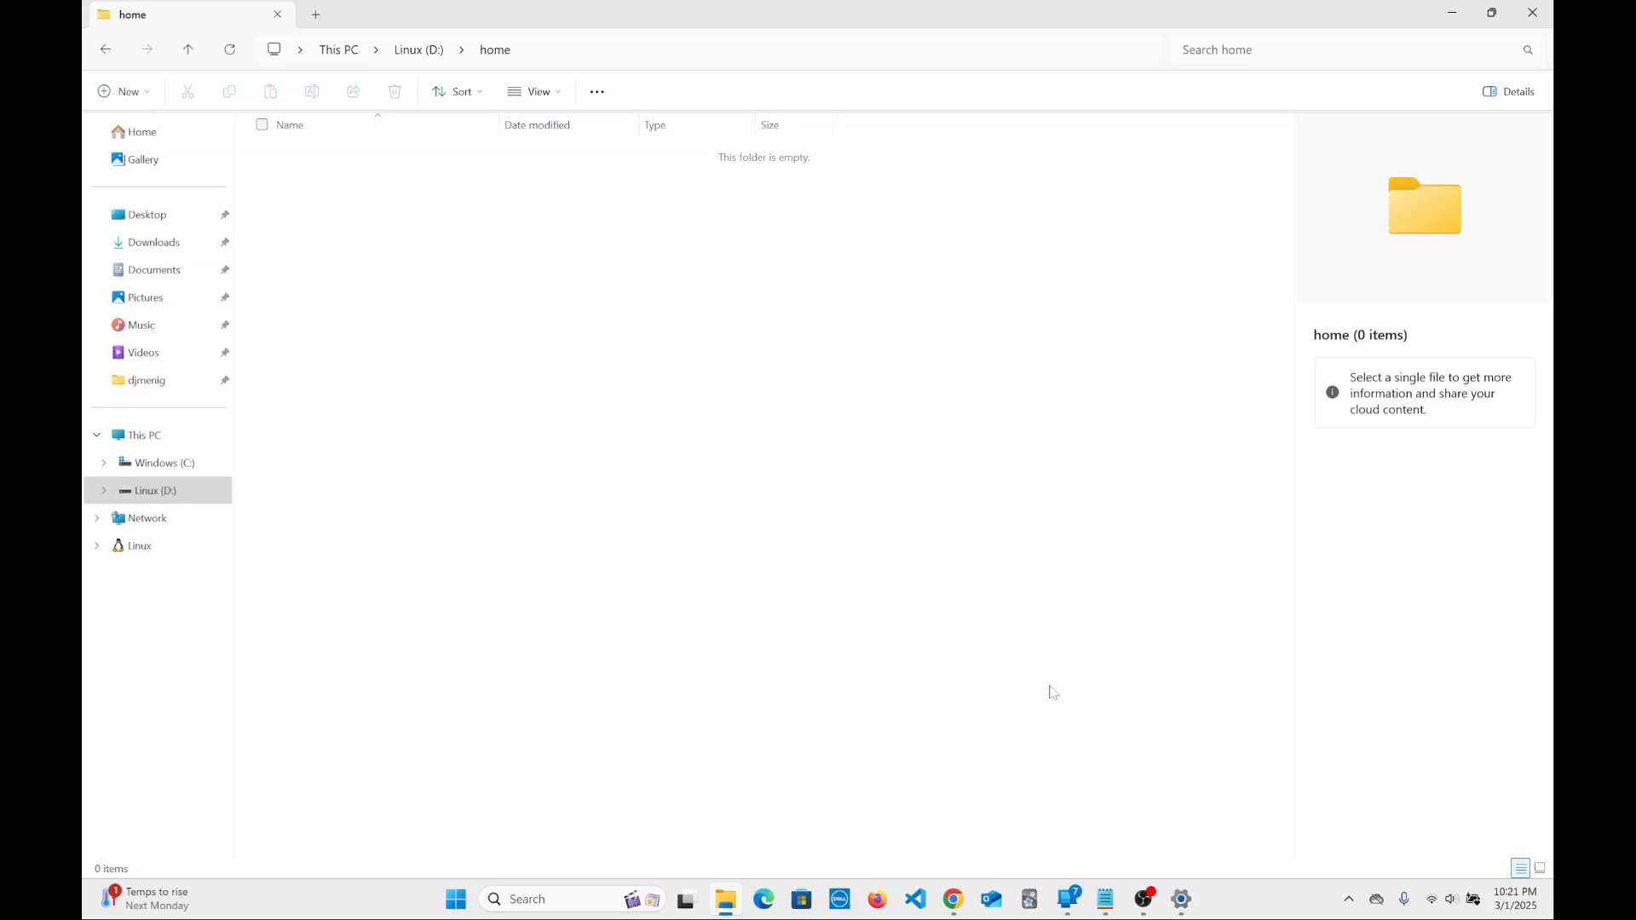
click(1452, 16)
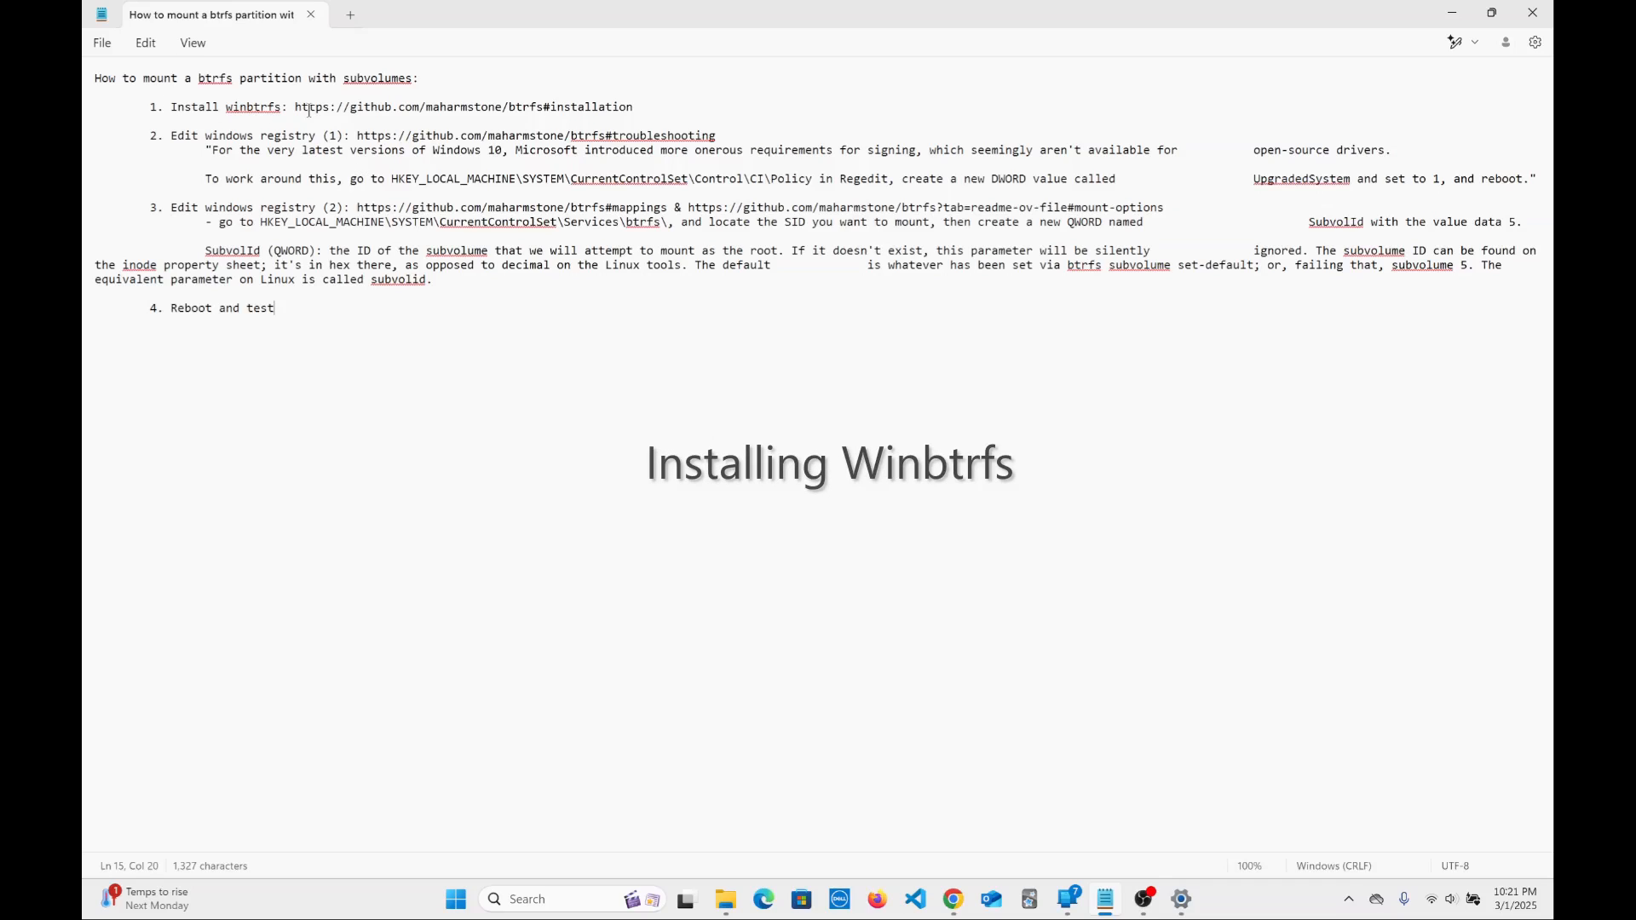
Highlight the WinBtrfs installation link in the notes, switch to Chrome, and open the page's Chocolatey link in a new tab.
drag(294, 107, 635, 108)
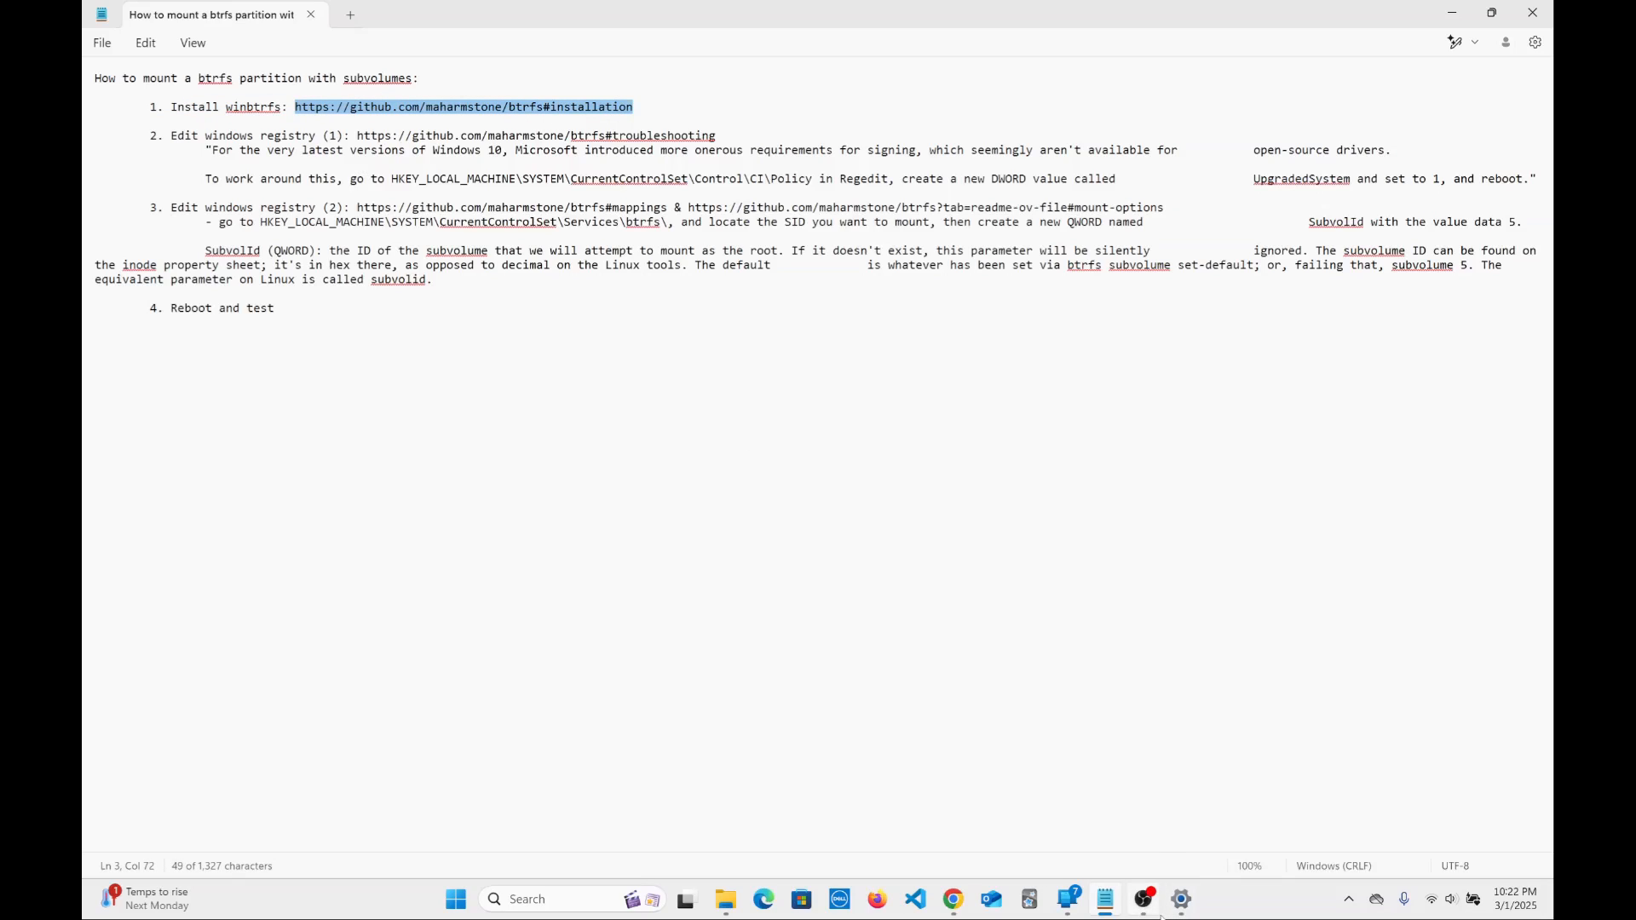
click(954, 907)
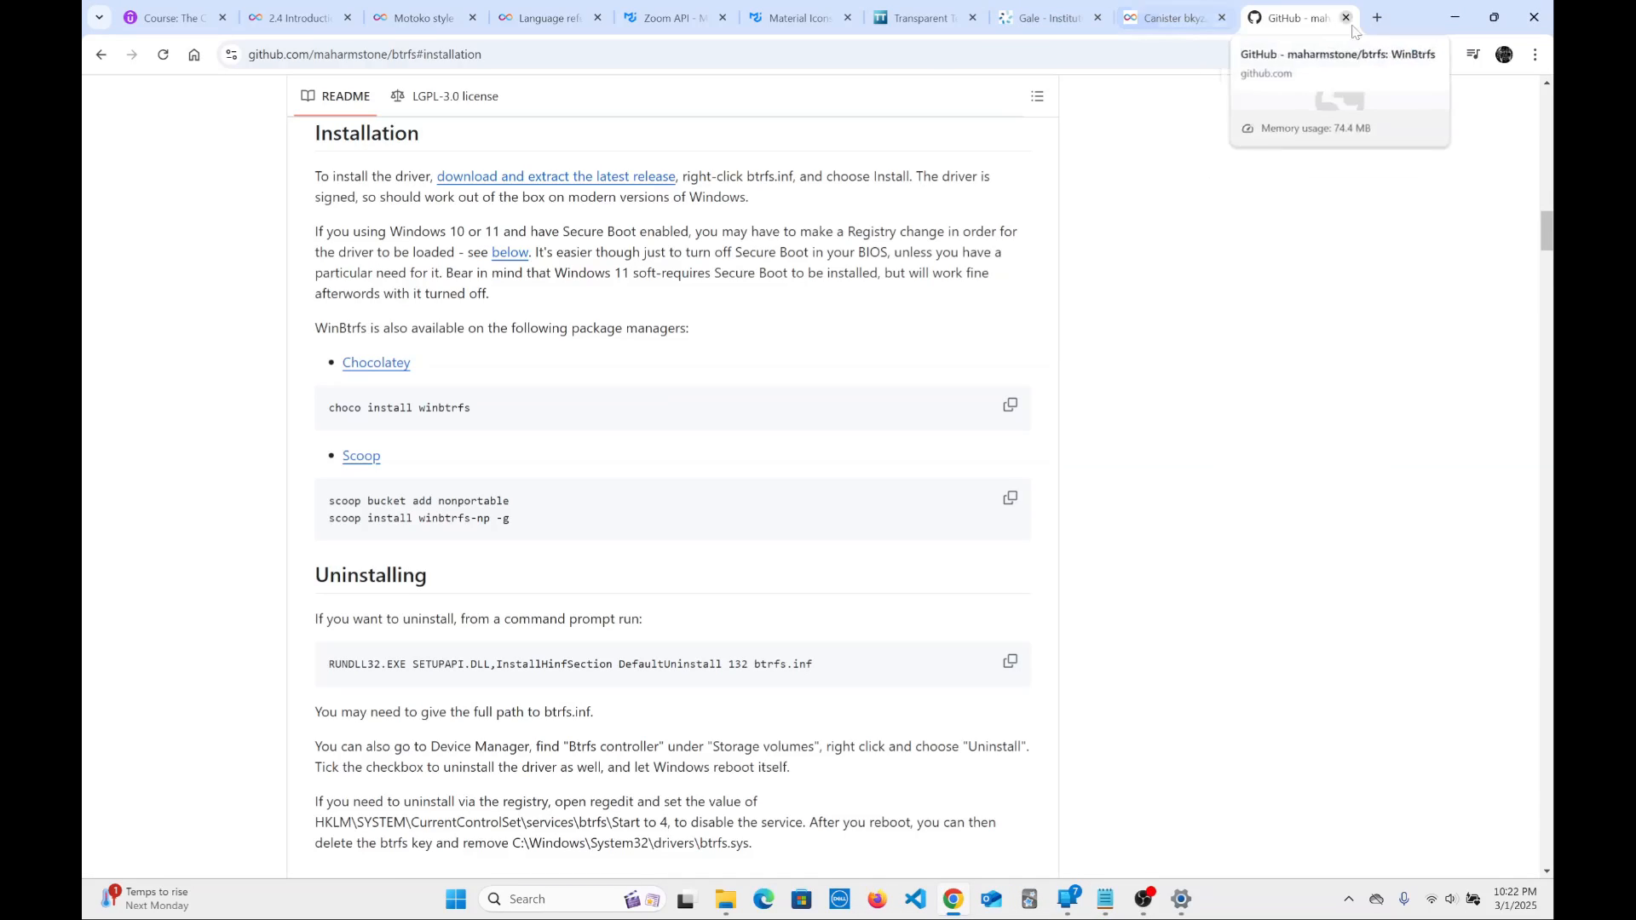
right_click(387, 368)
click(451, 383)
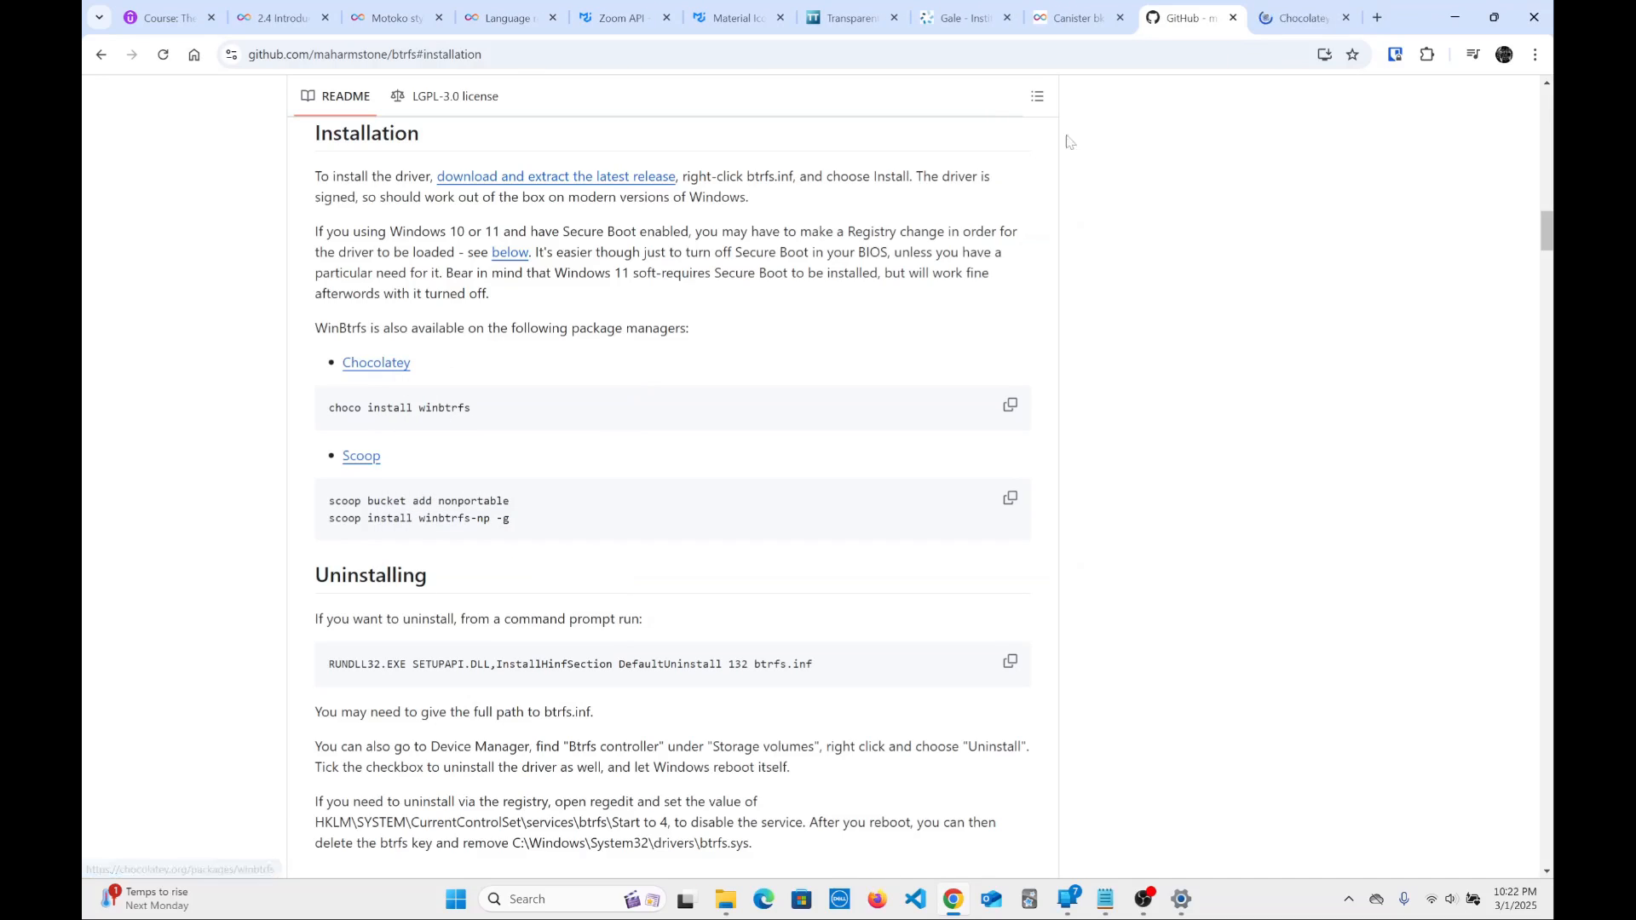
click(1284, 25)
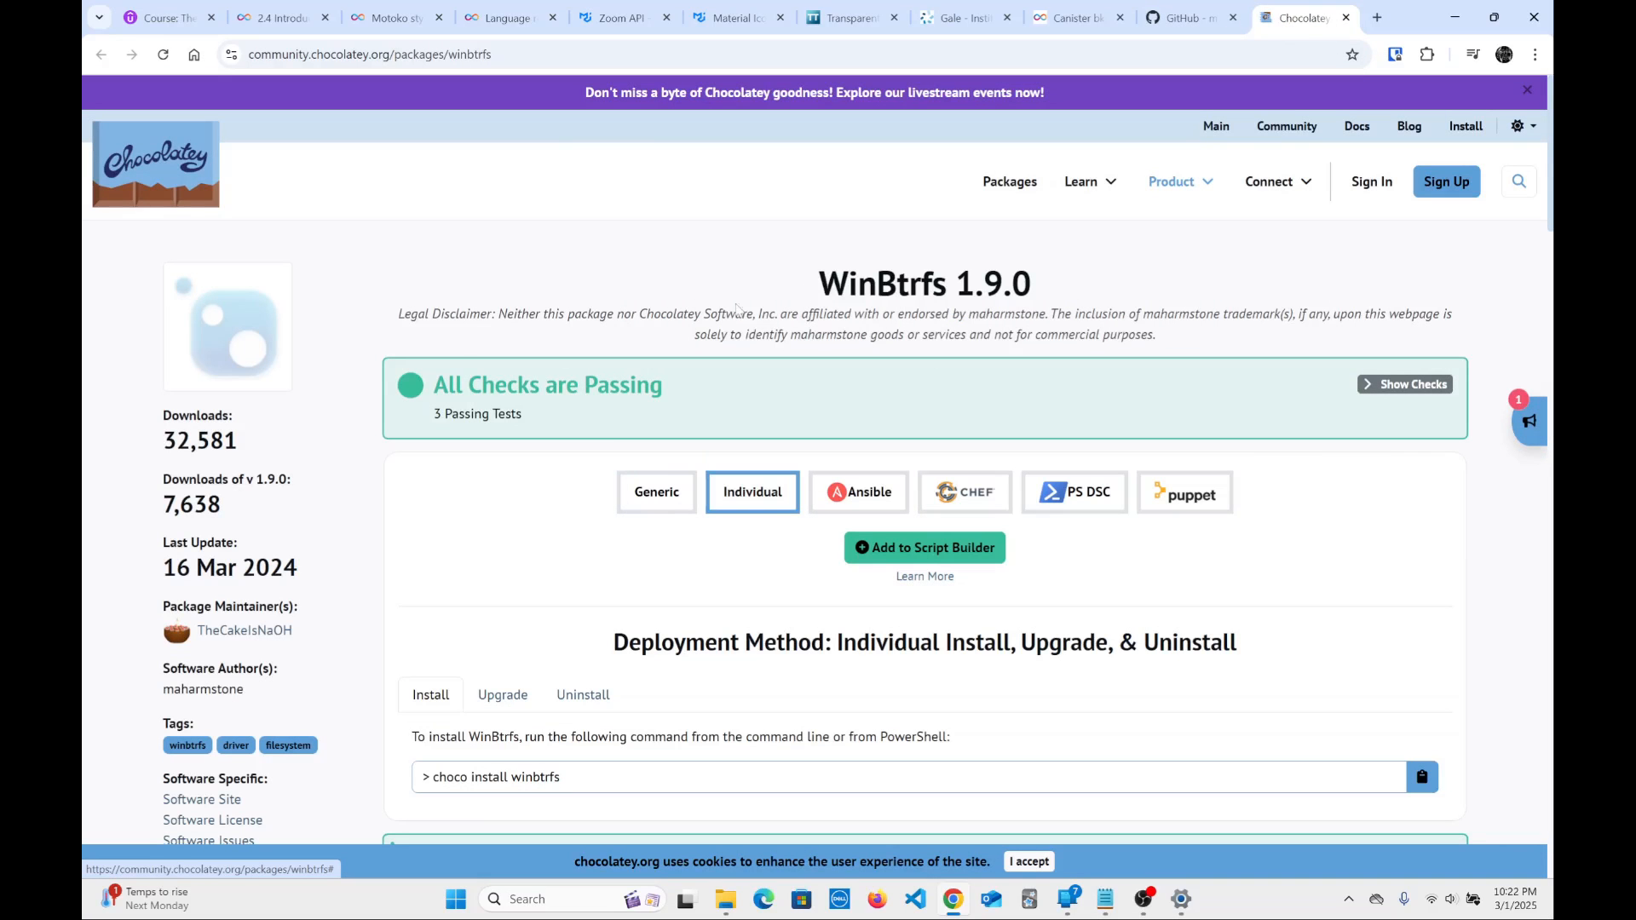
Go to Chocolatey's installation page from its community home page and find the instructions for individual use.
click(169, 173)
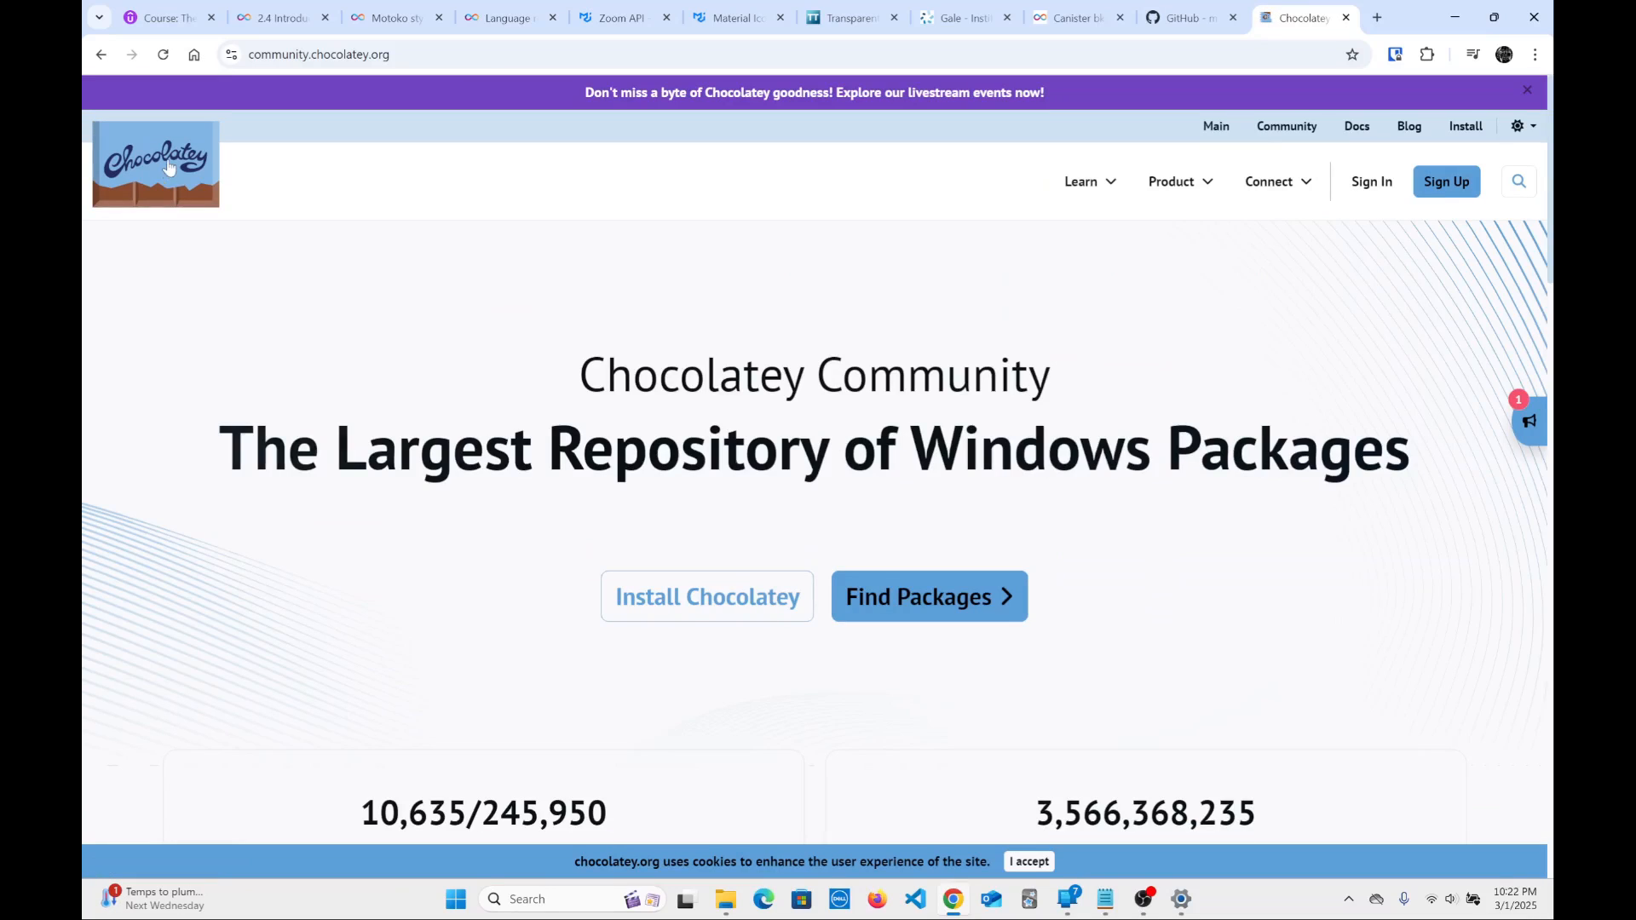
click(744, 602)
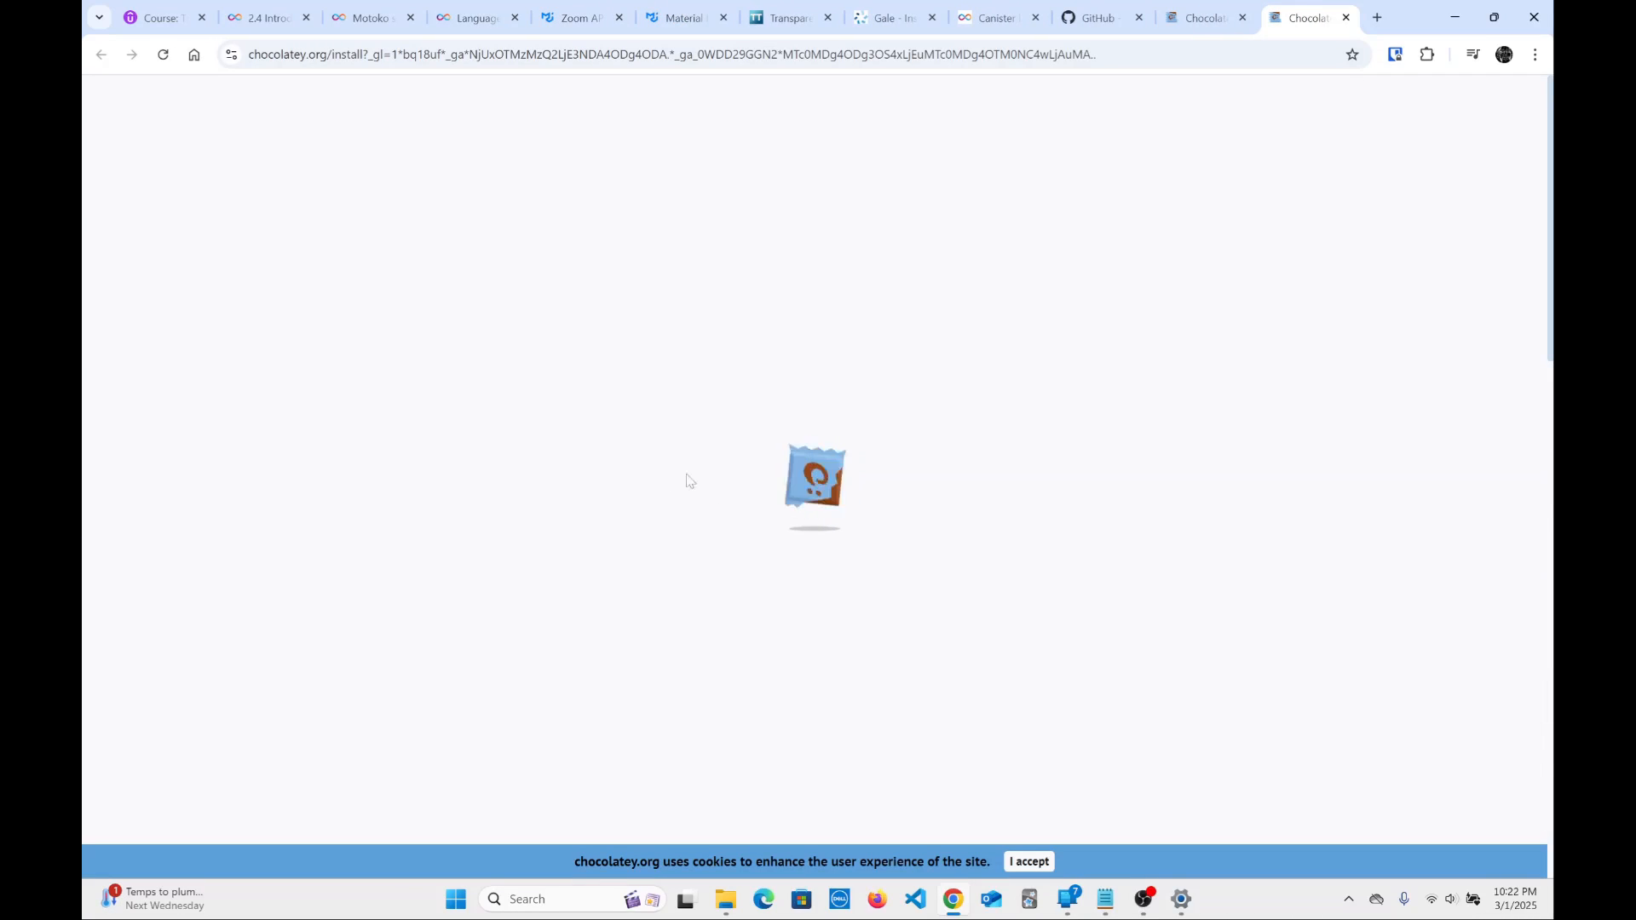
scroll(731, 484, down, 3)
scroll(728, 482, down, 3)
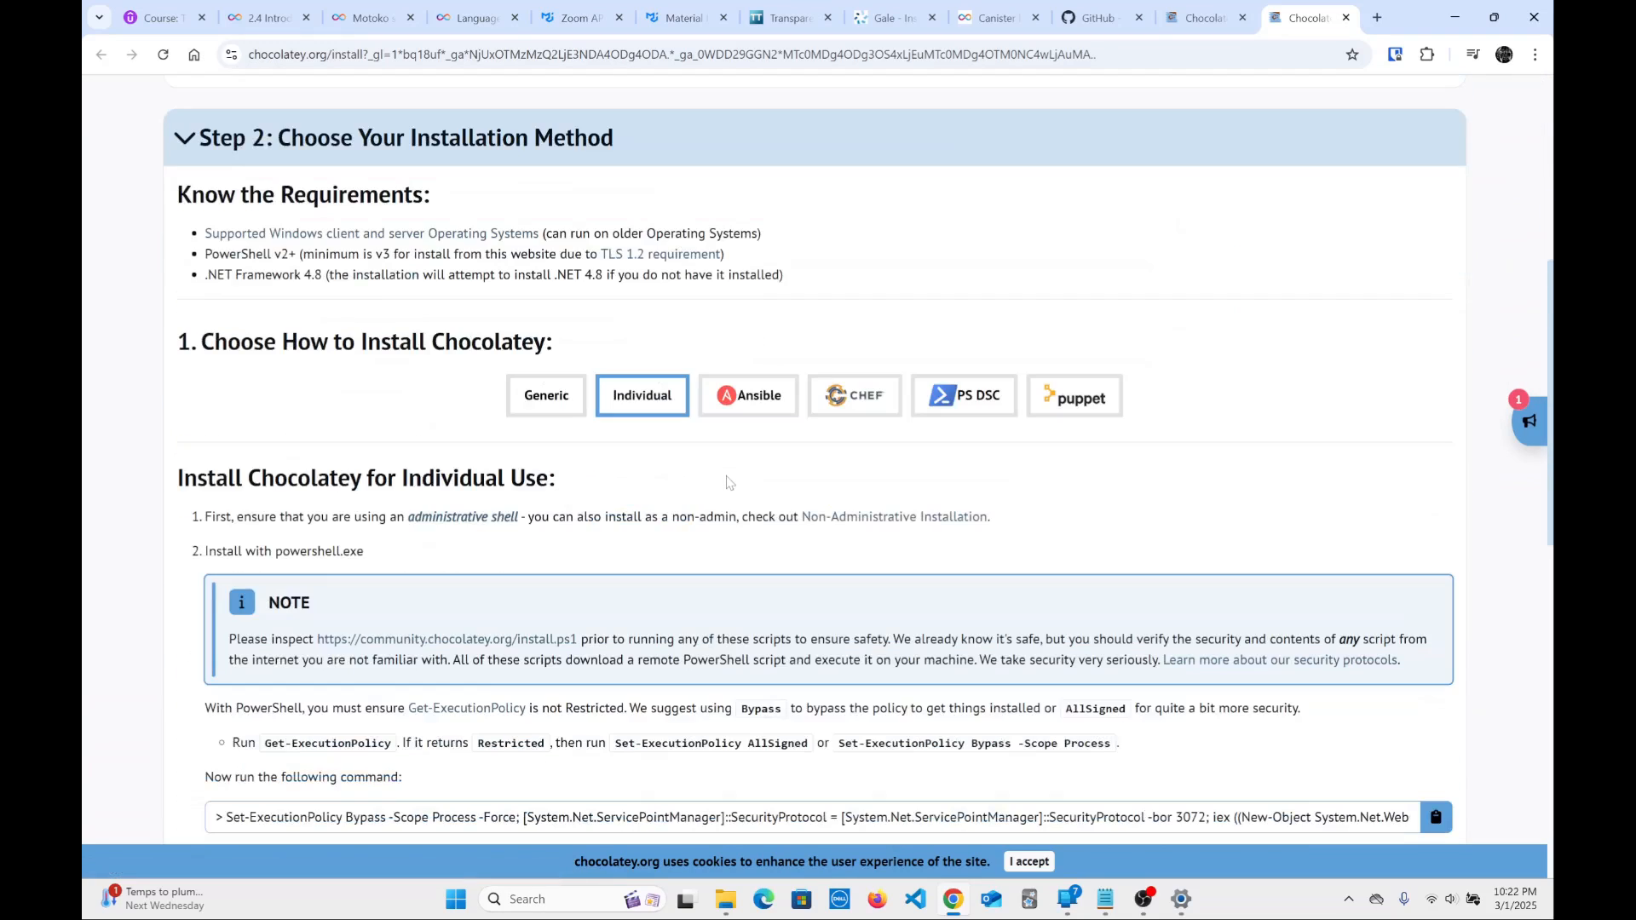
scroll(727, 483, down, 4)
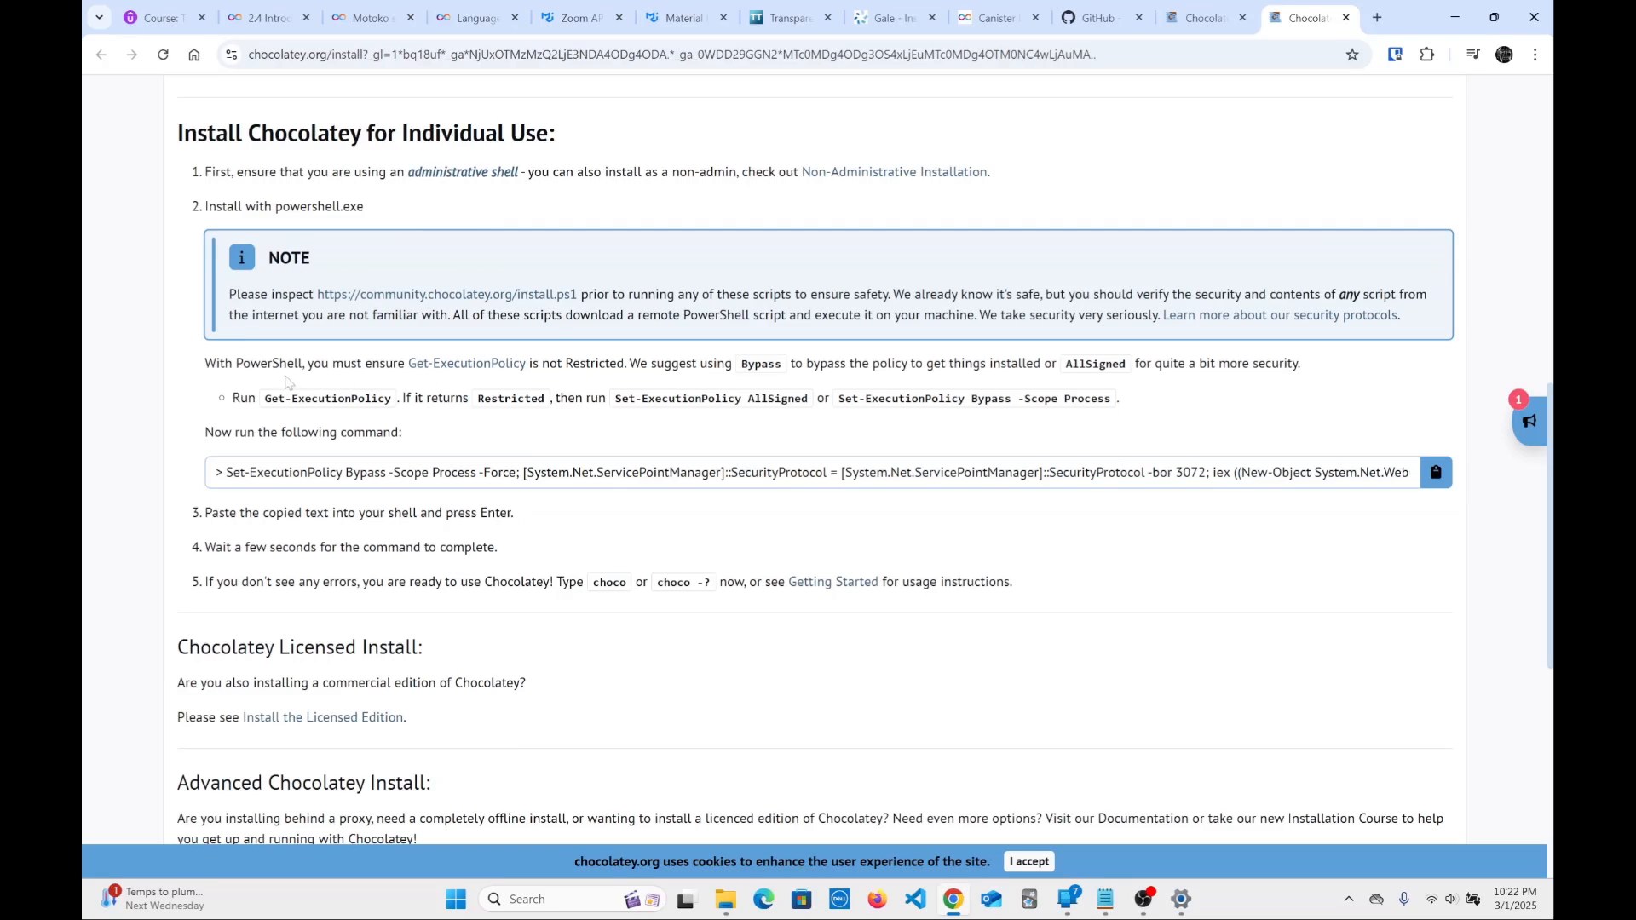
Highlight the Get-ExecutionPolicy instruction and the Set-ExecutionPolicy install command for PowerShell.
drag(265, 398, 416, 442)
drag(260, 474, 985, 500)
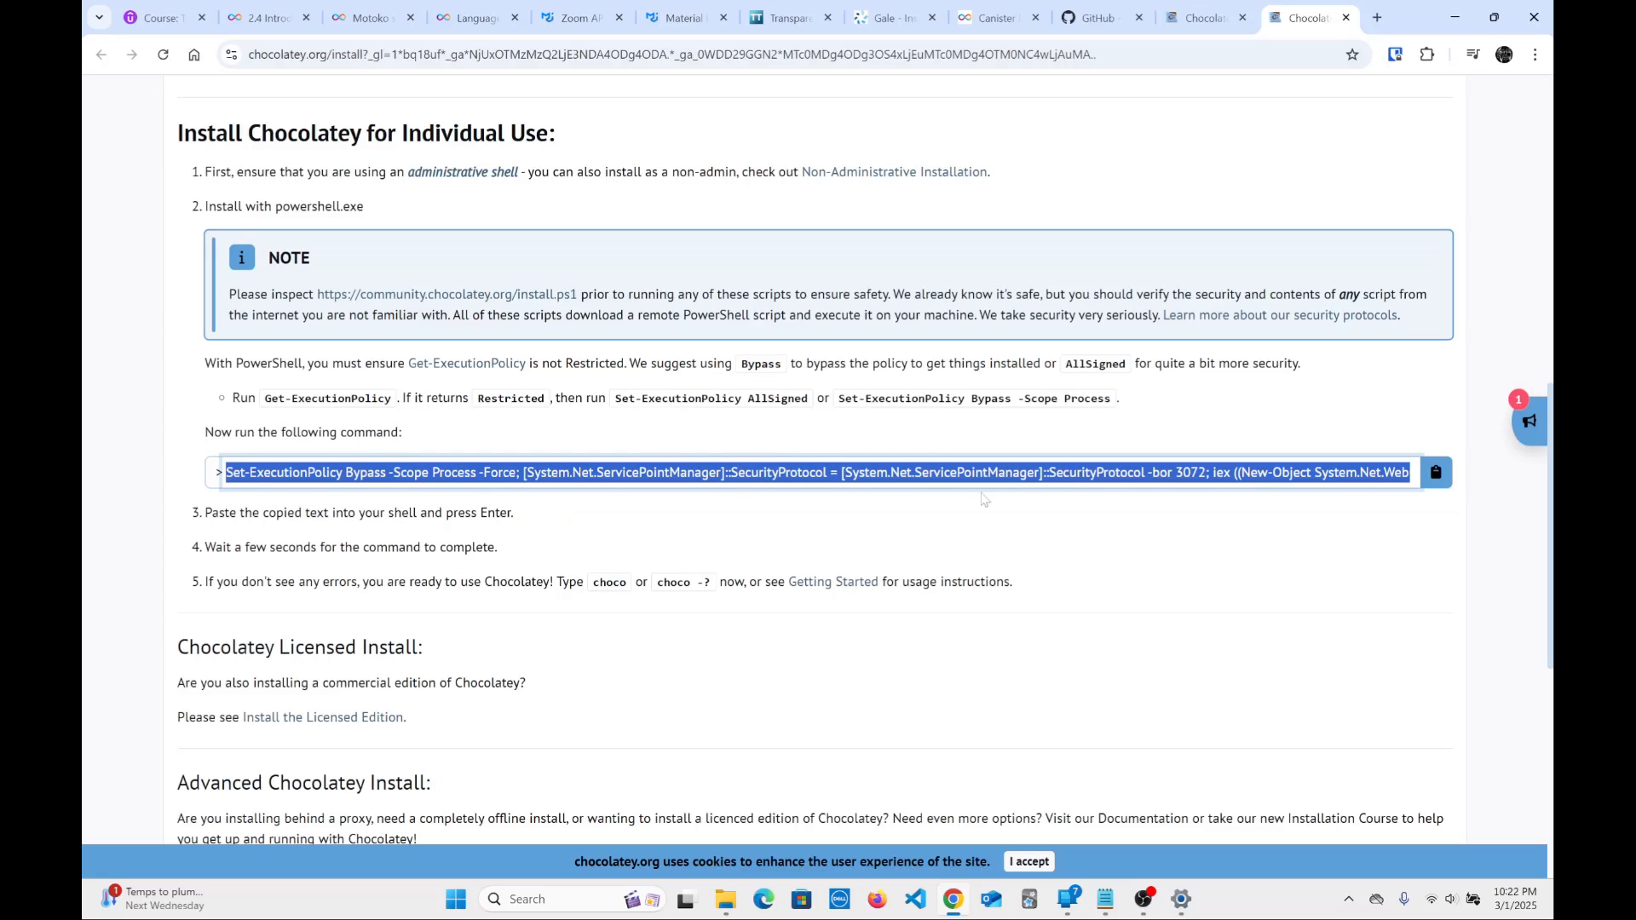
click(836, 628)
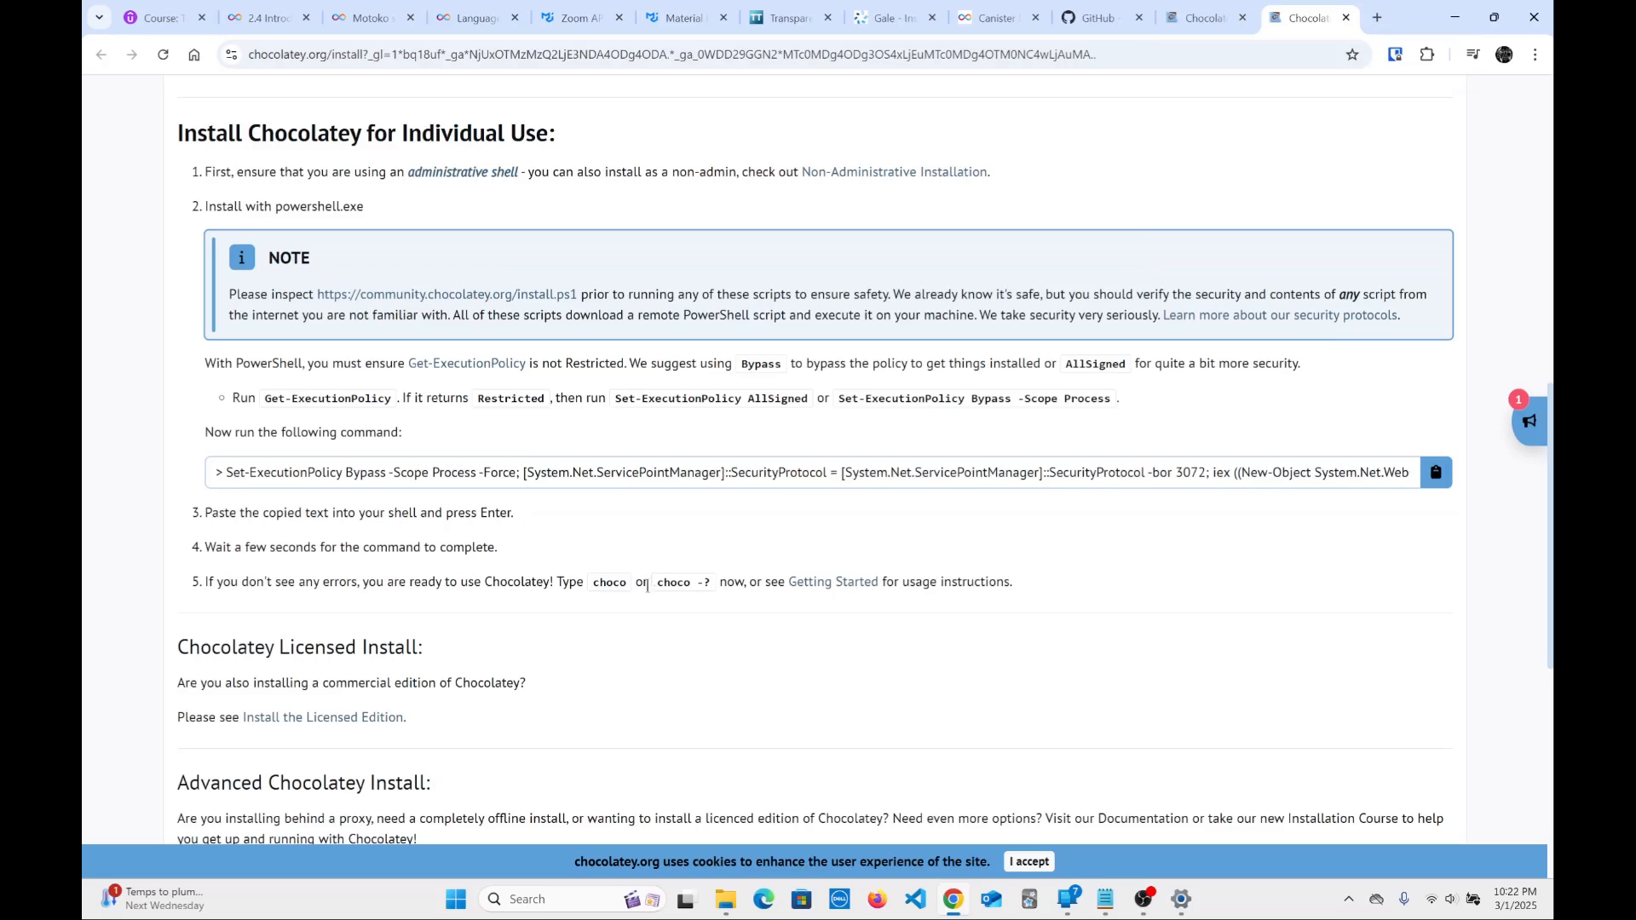
Close both Chocolatey tabs and highlight the "choco install winbtrfs" command in the WinBtrfs installation section on GitHub.
key(ctrl+shift+Tab)
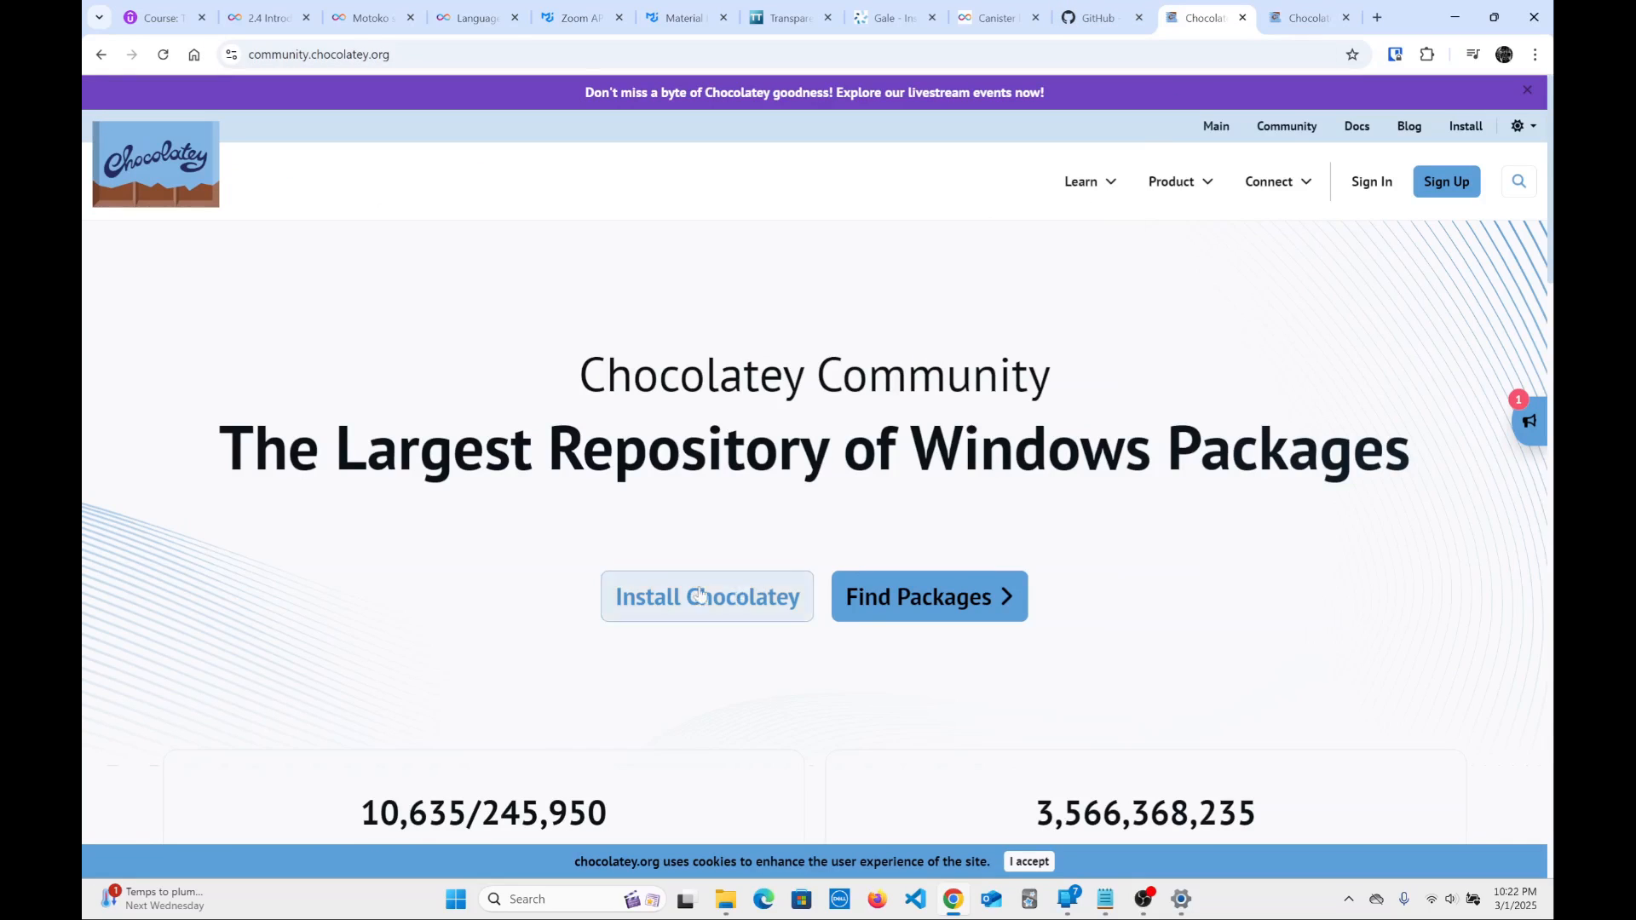
scroll(716, 580, down, 4)
scroll(719, 585, up, 4)
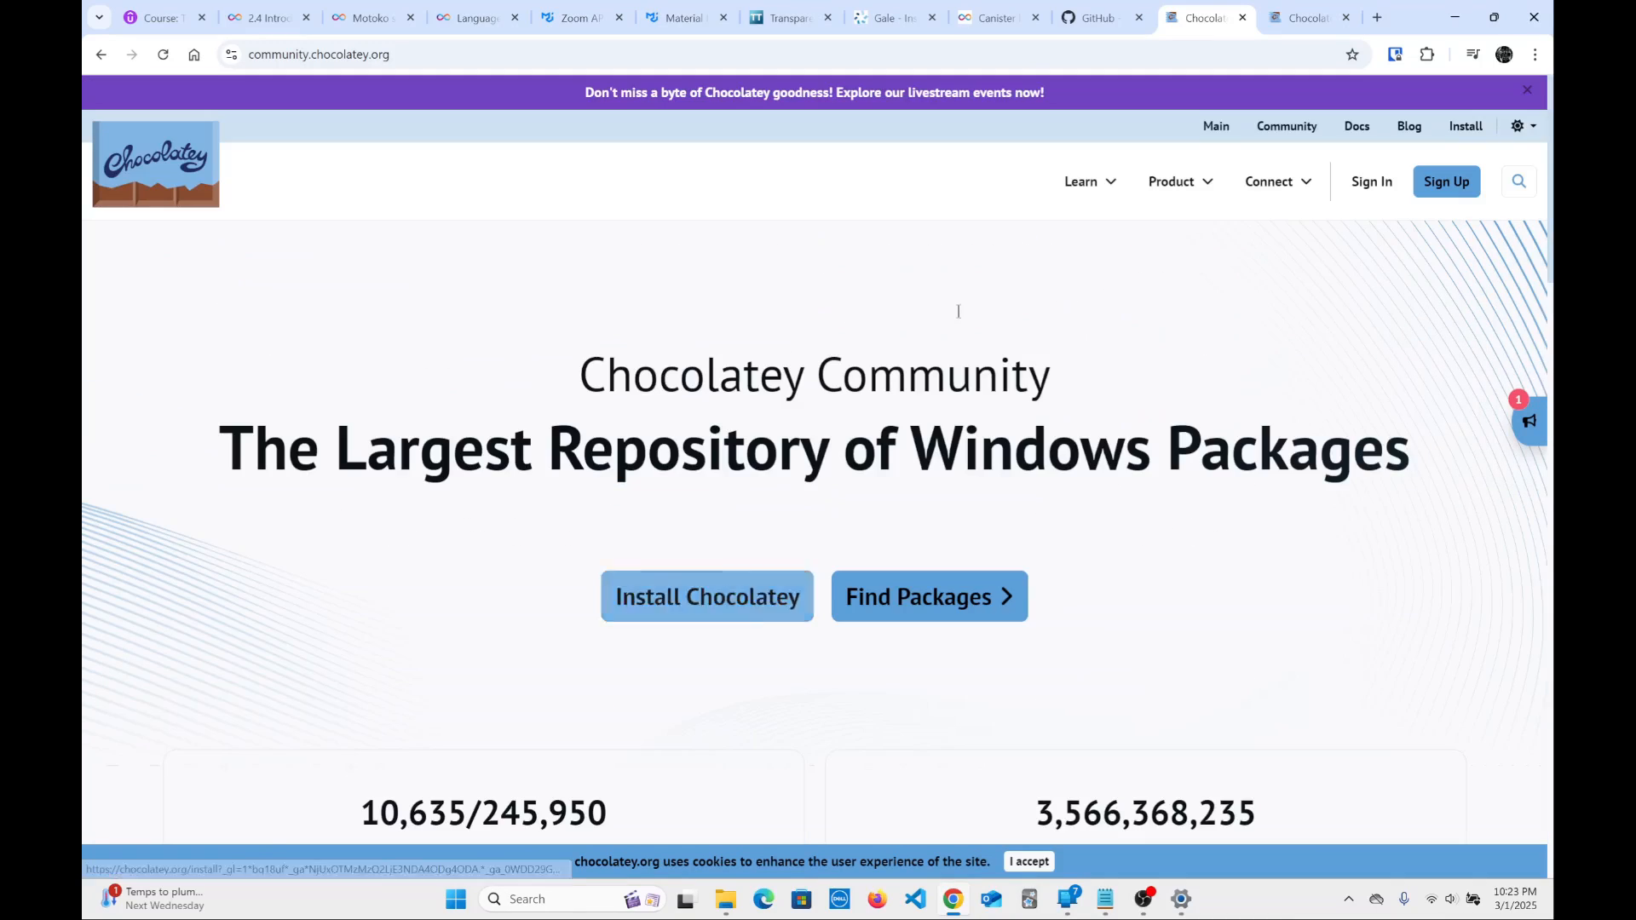
click(1244, 18)
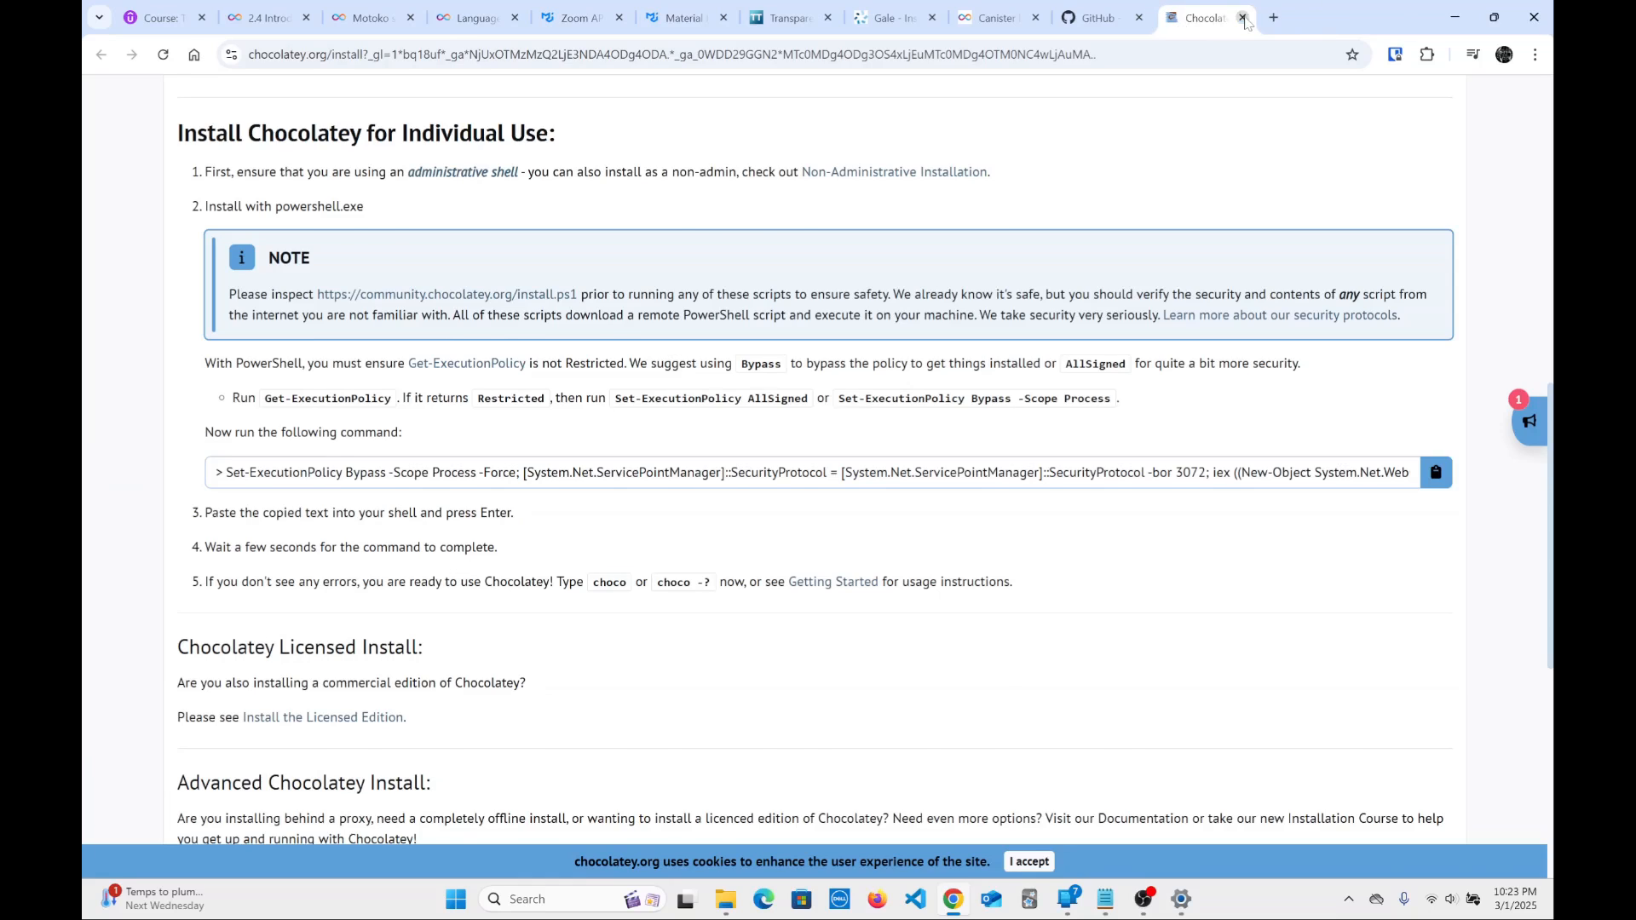
click(1244, 18)
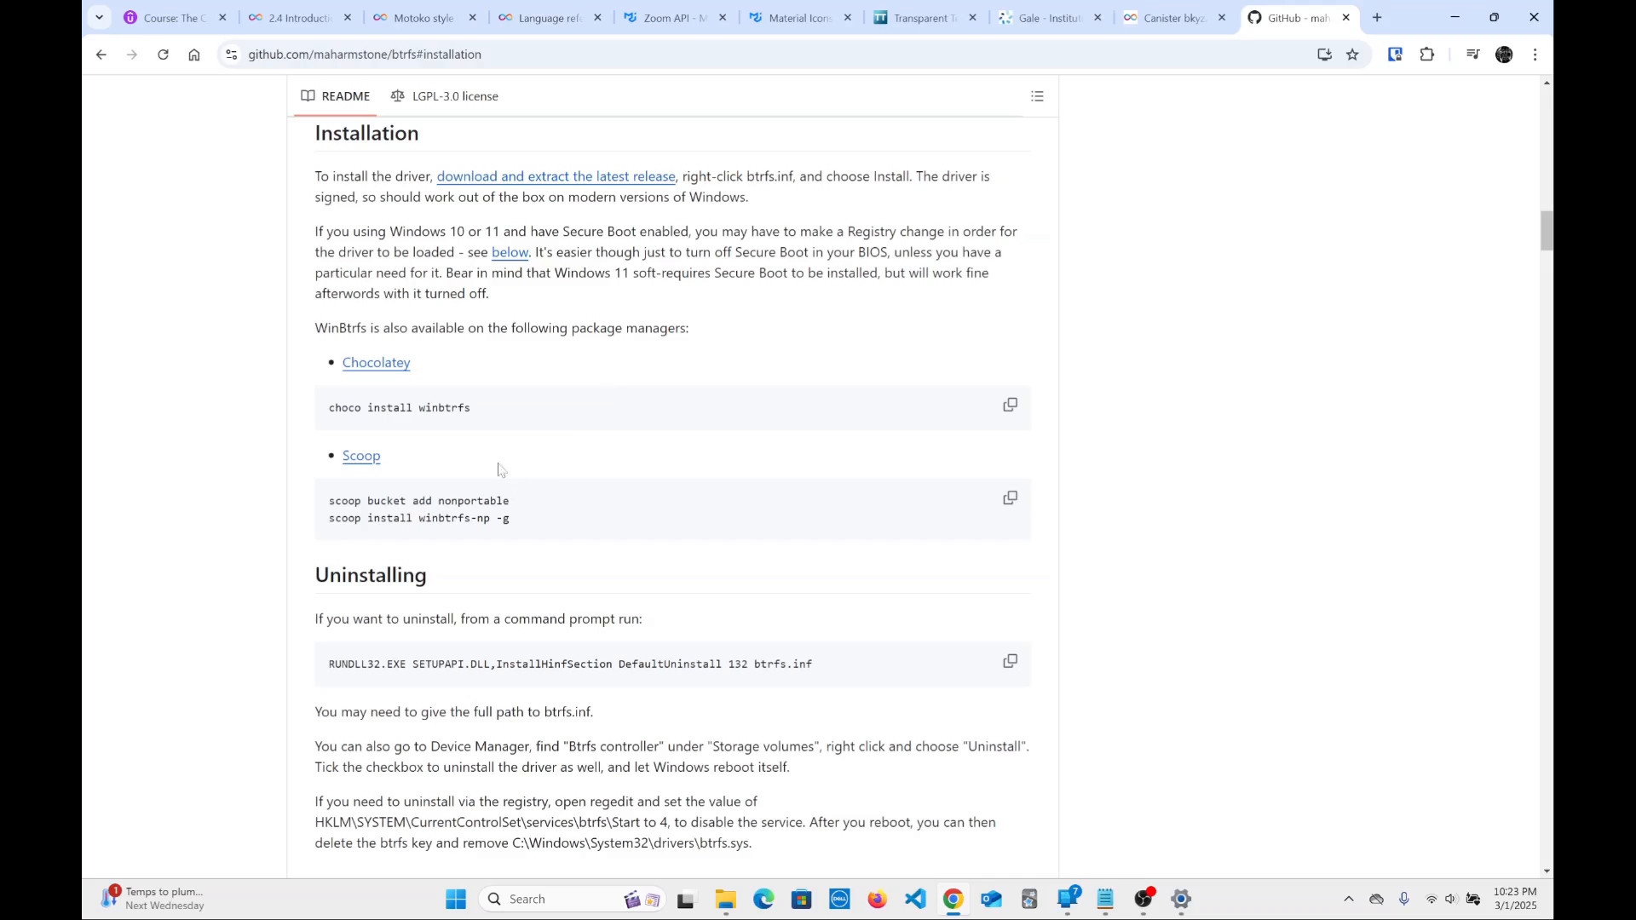
drag(332, 411, 479, 413)
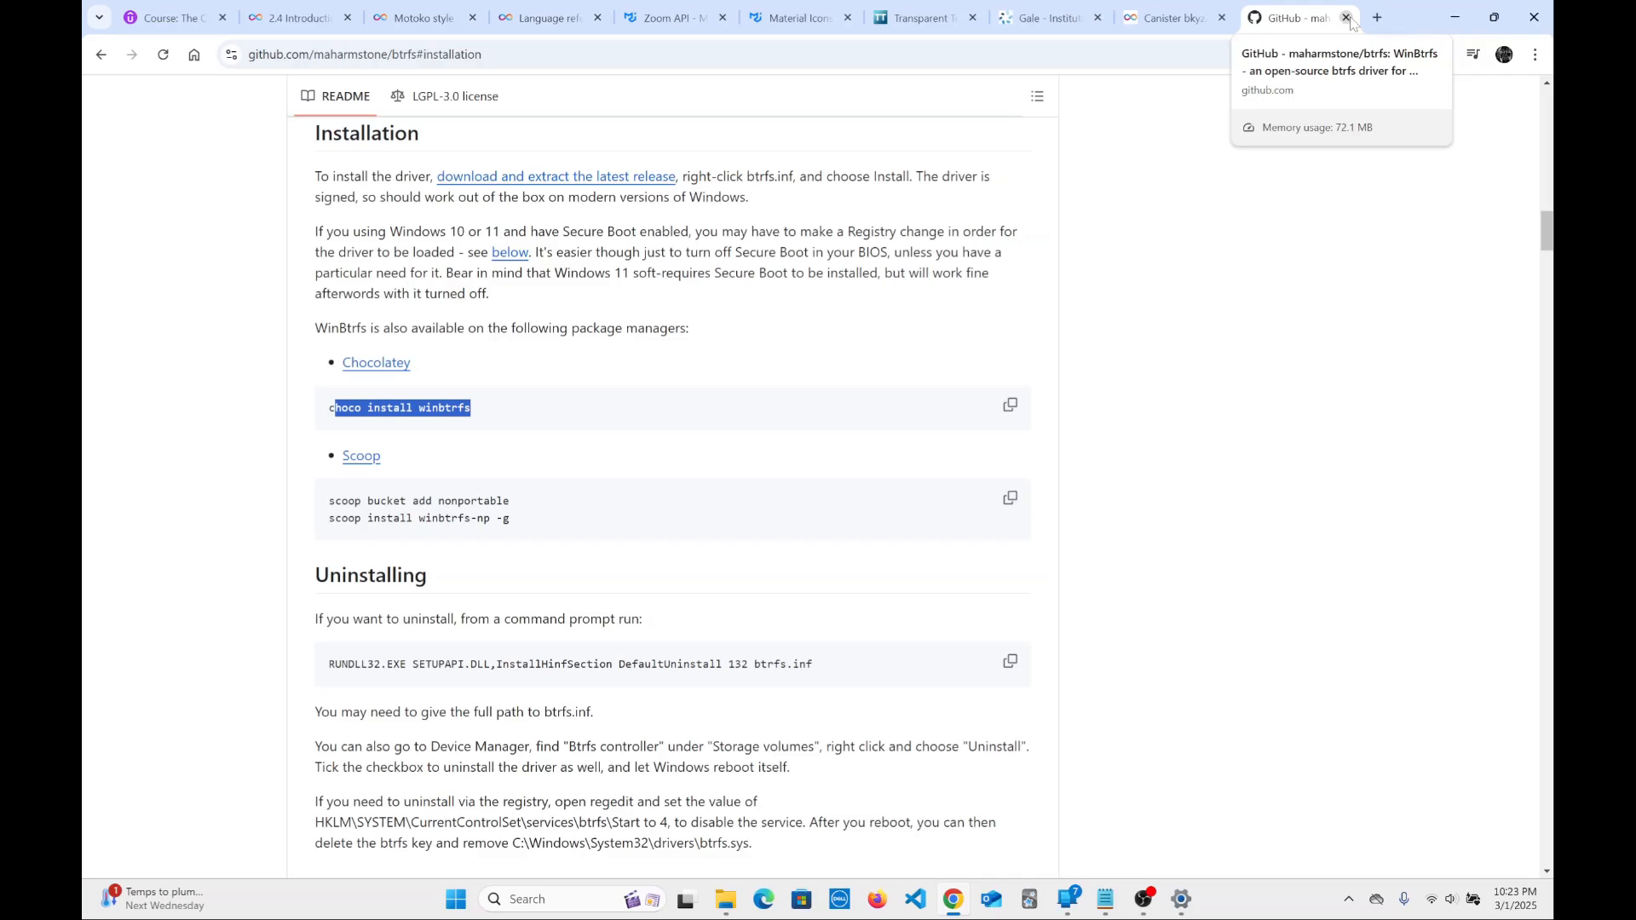
Minimise the browser, mark the Windows 10 driver-signing note in the mounting notes, and launch Registry Editor with regedit.
click(1454, 18)
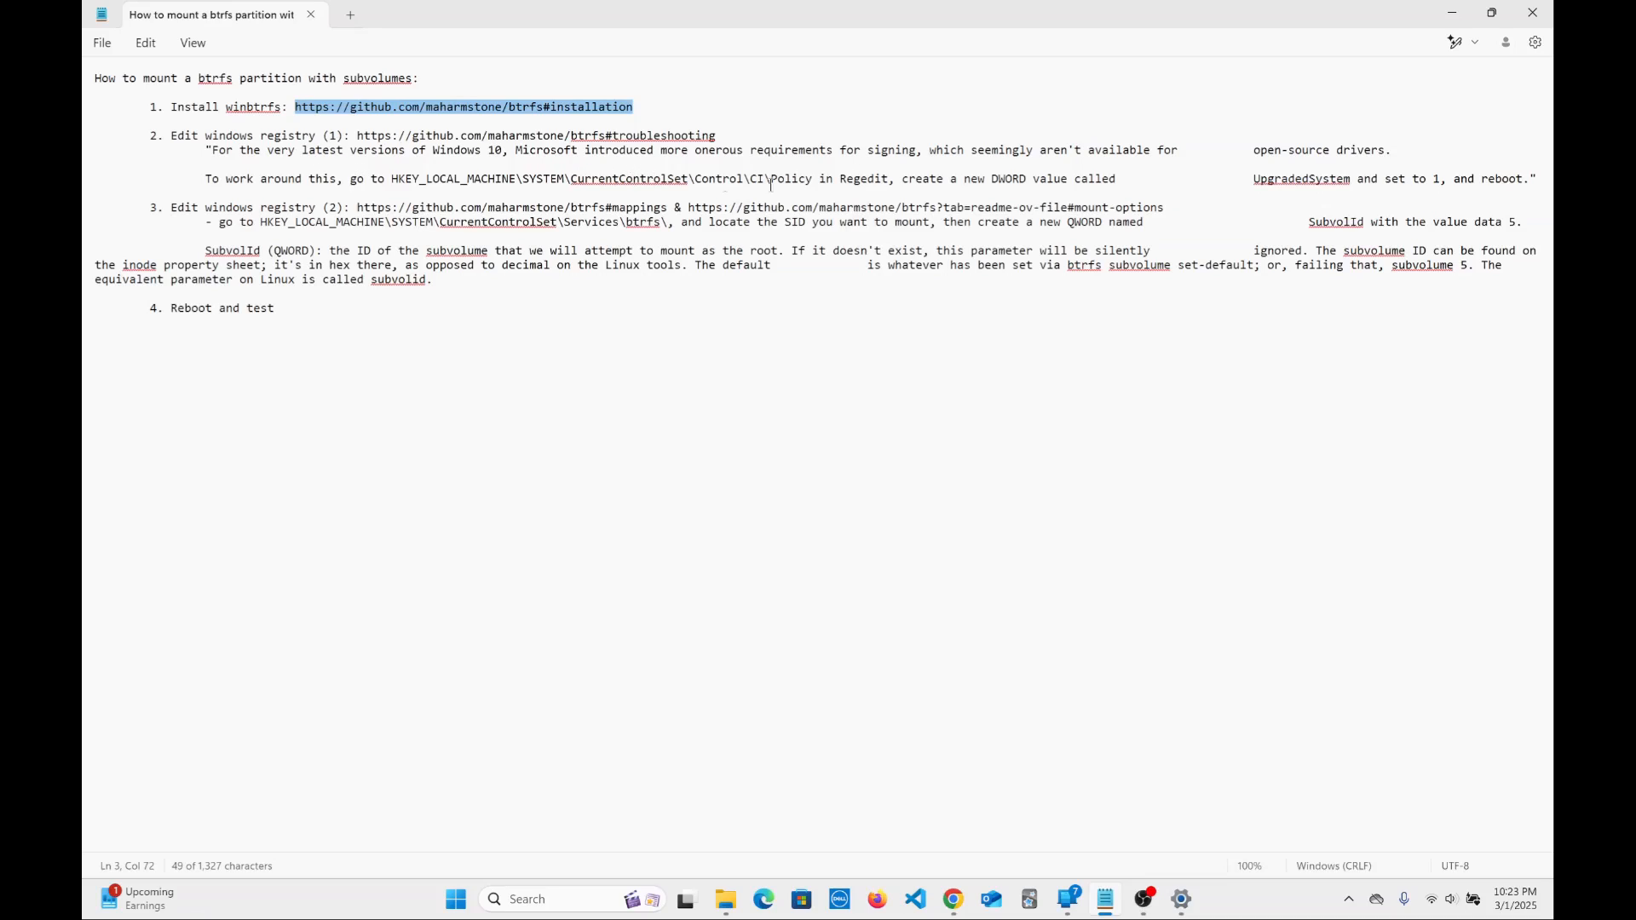
drag(556, 150, 664, 151)
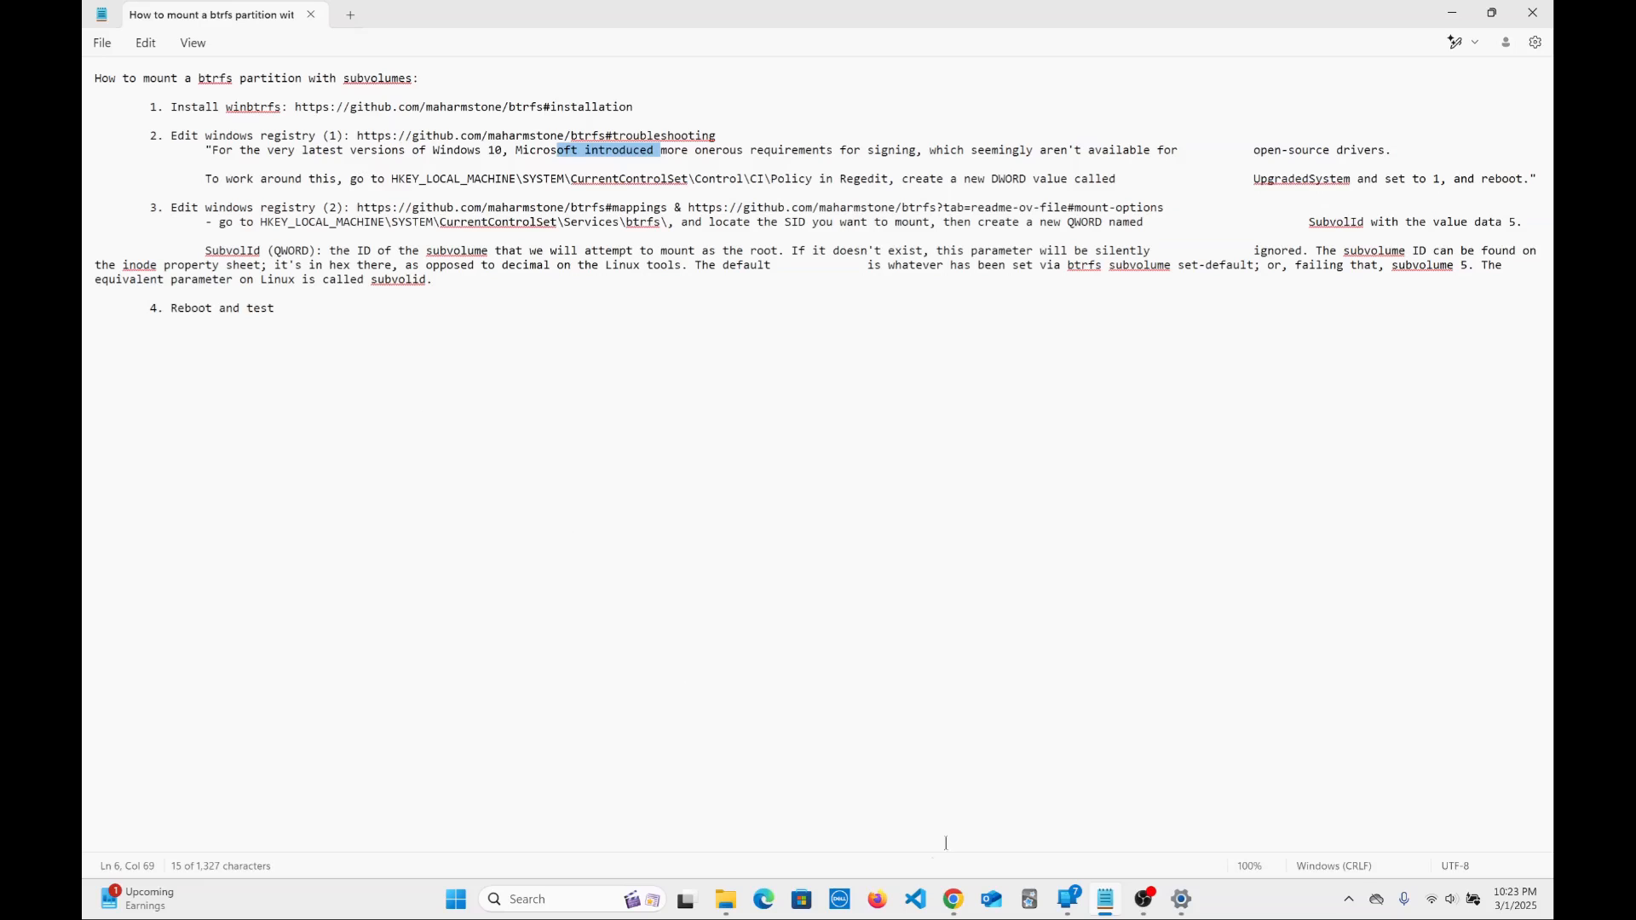
mouse_move(726, 911)
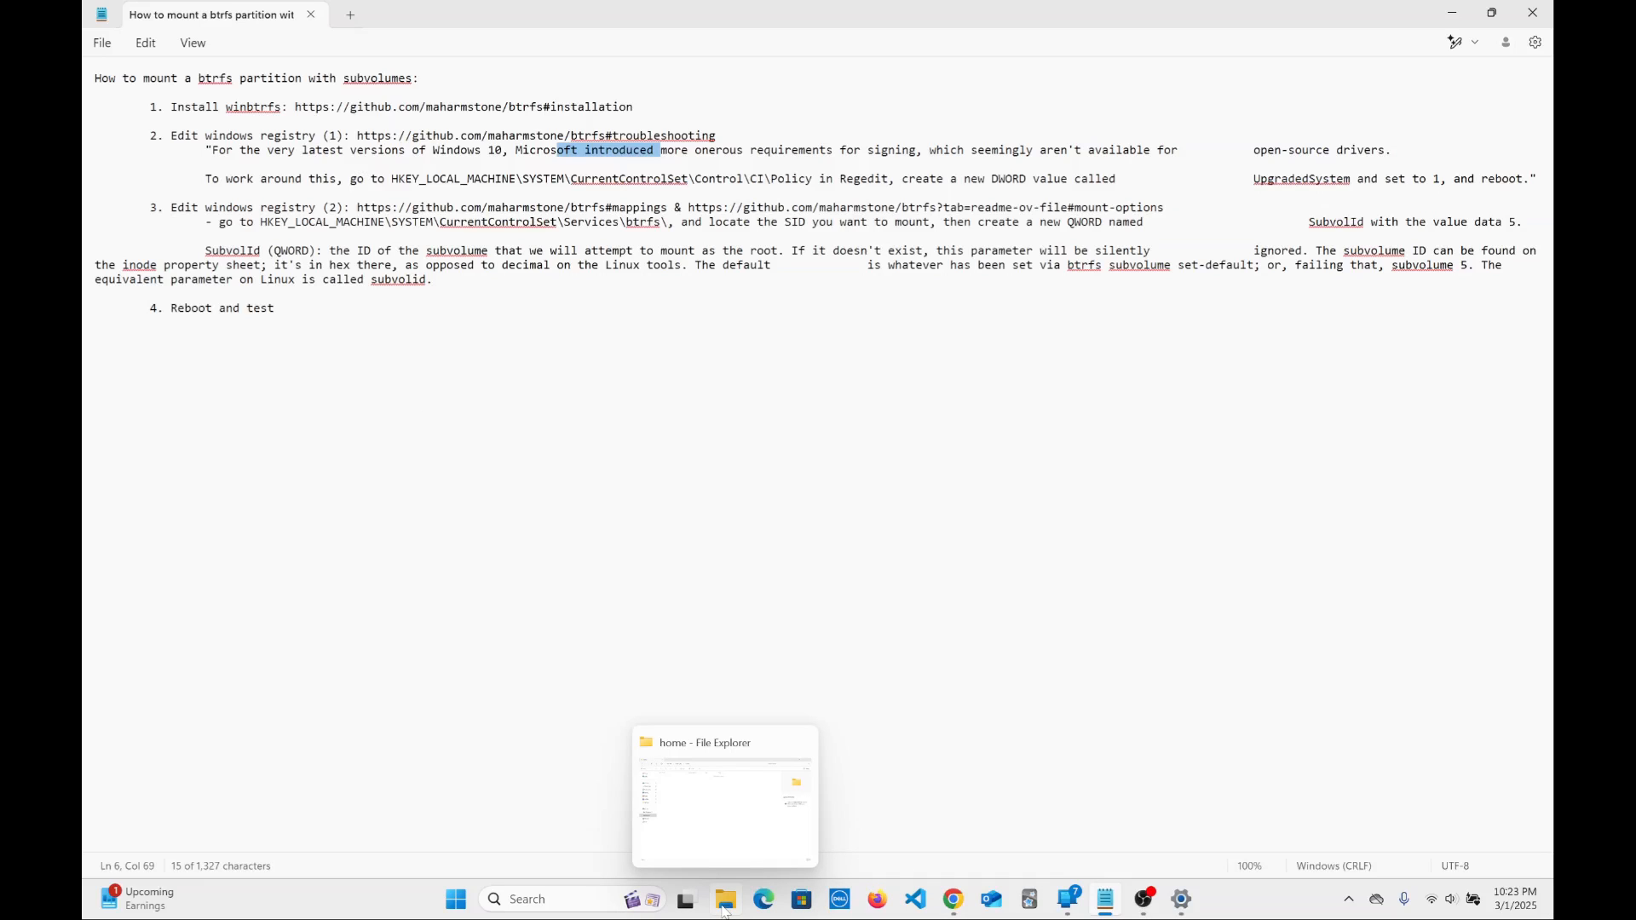
click(456, 900)
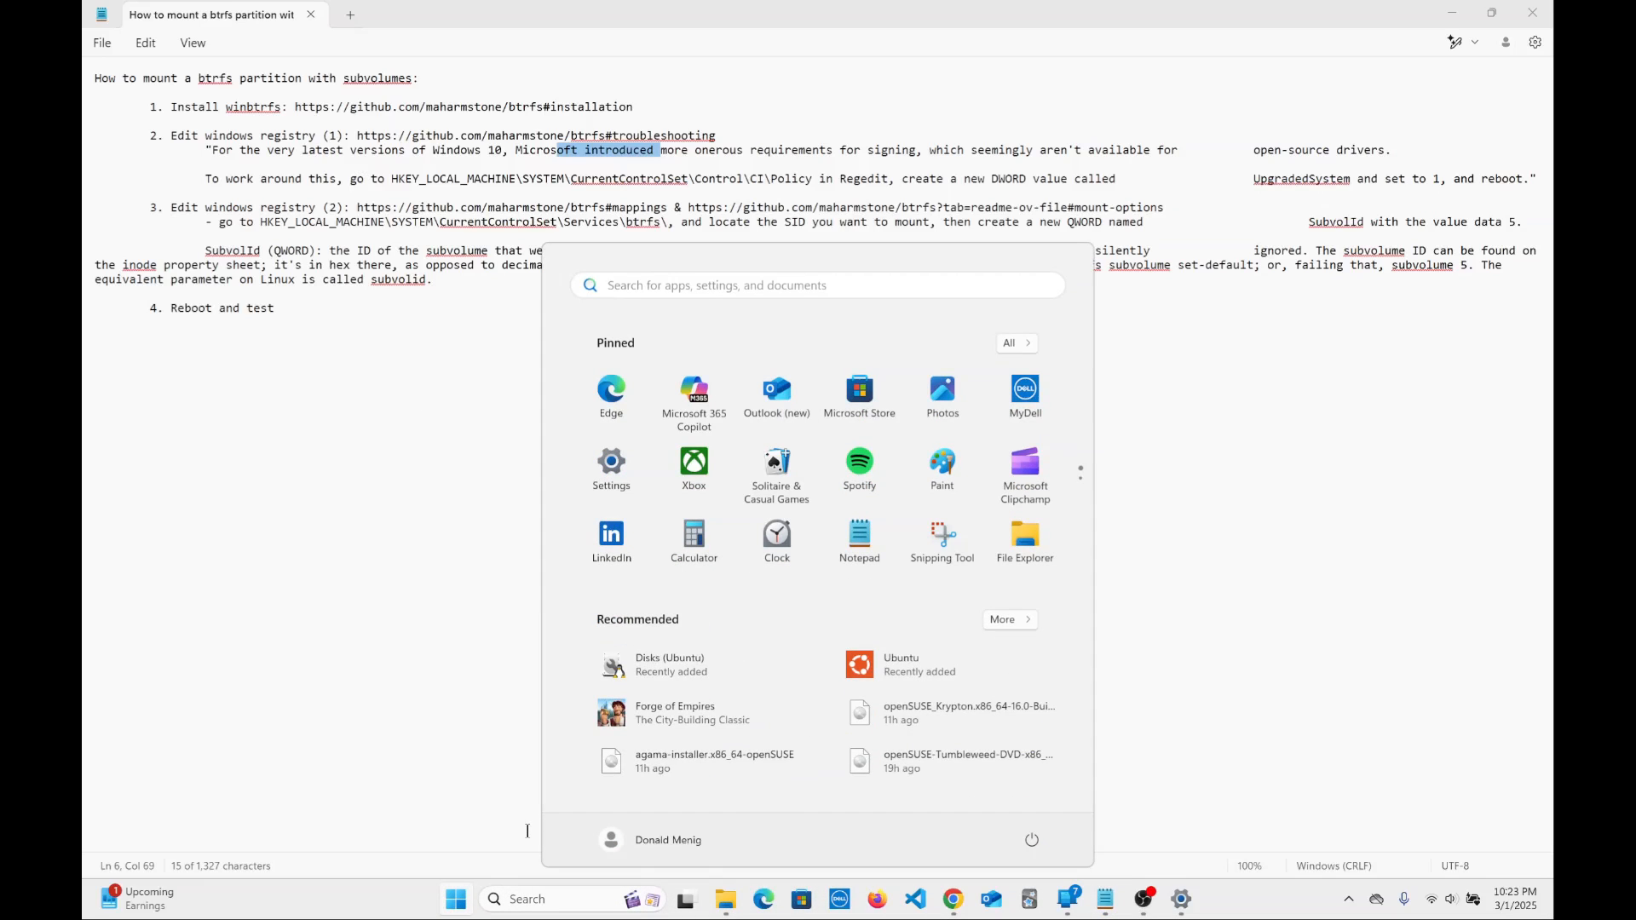
text(regedit)
key(Return)
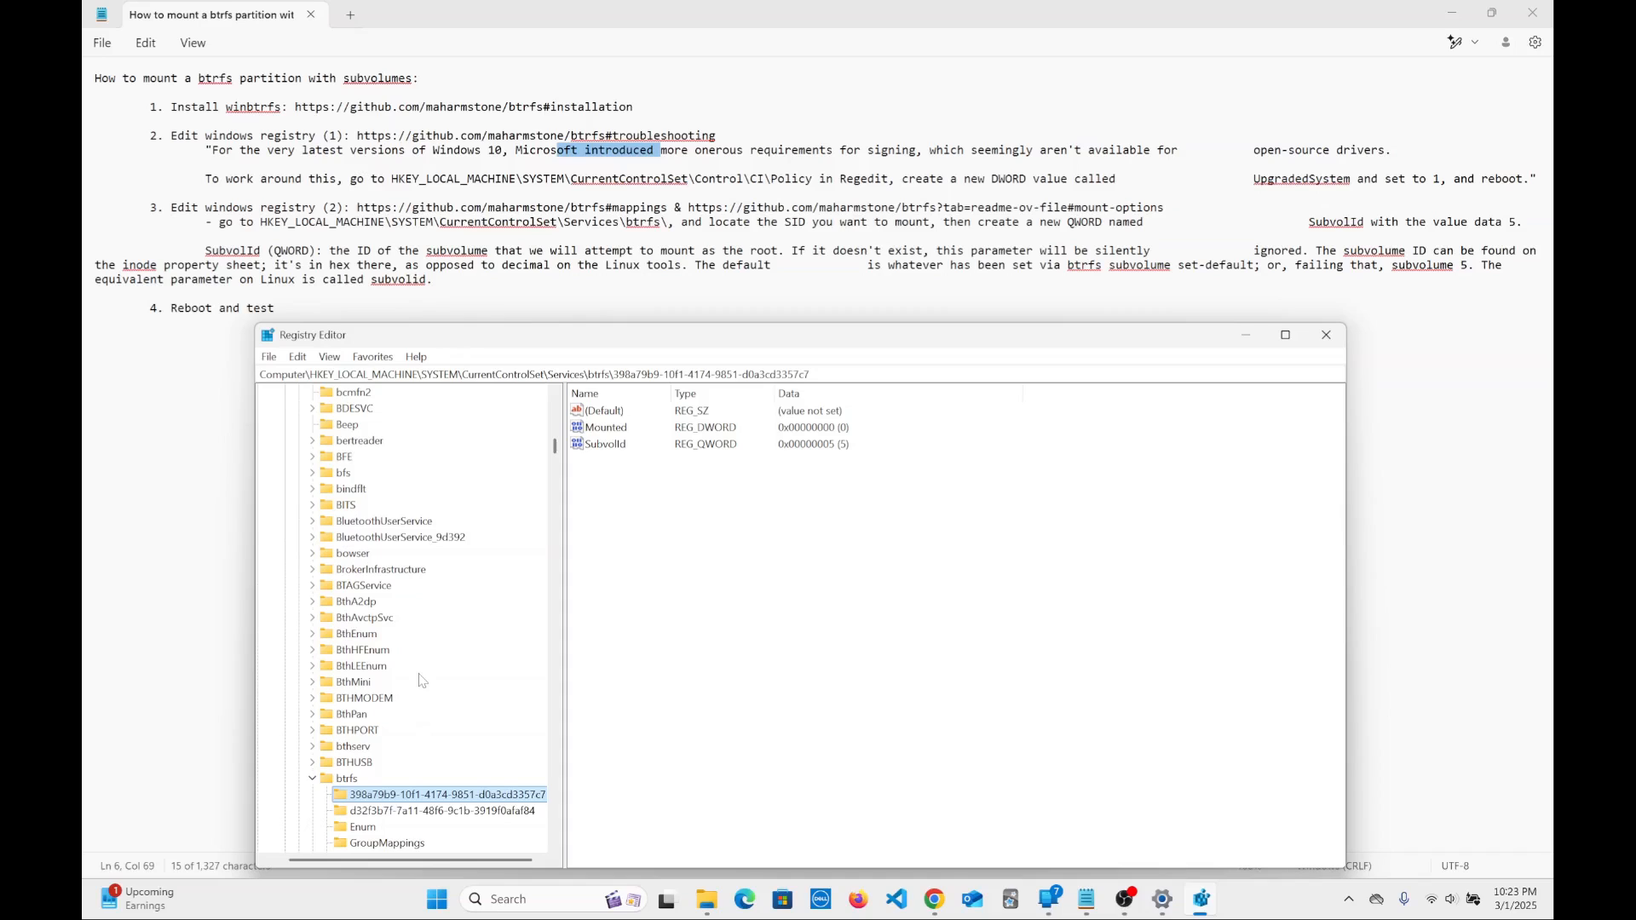
Select the Services key under HKEY_LOCAL_MACHINE\SYSTEM\CurrentControlSet and locate its btrfs subkey.
scroll(419, 680, up, 15)
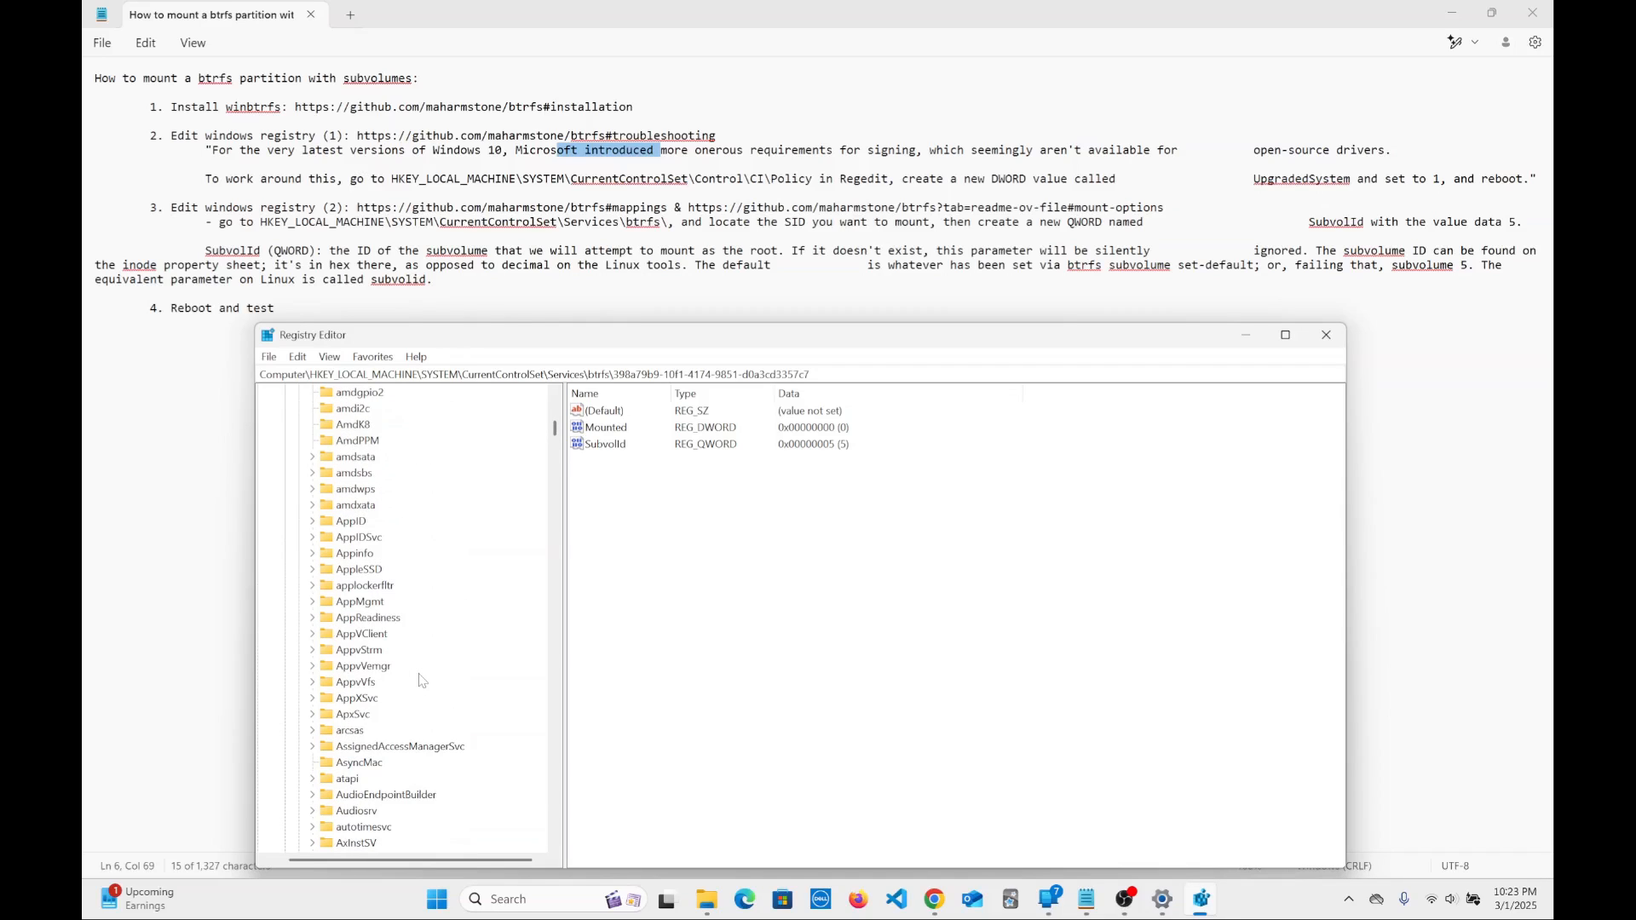
scroll(419, 680, up, 12)
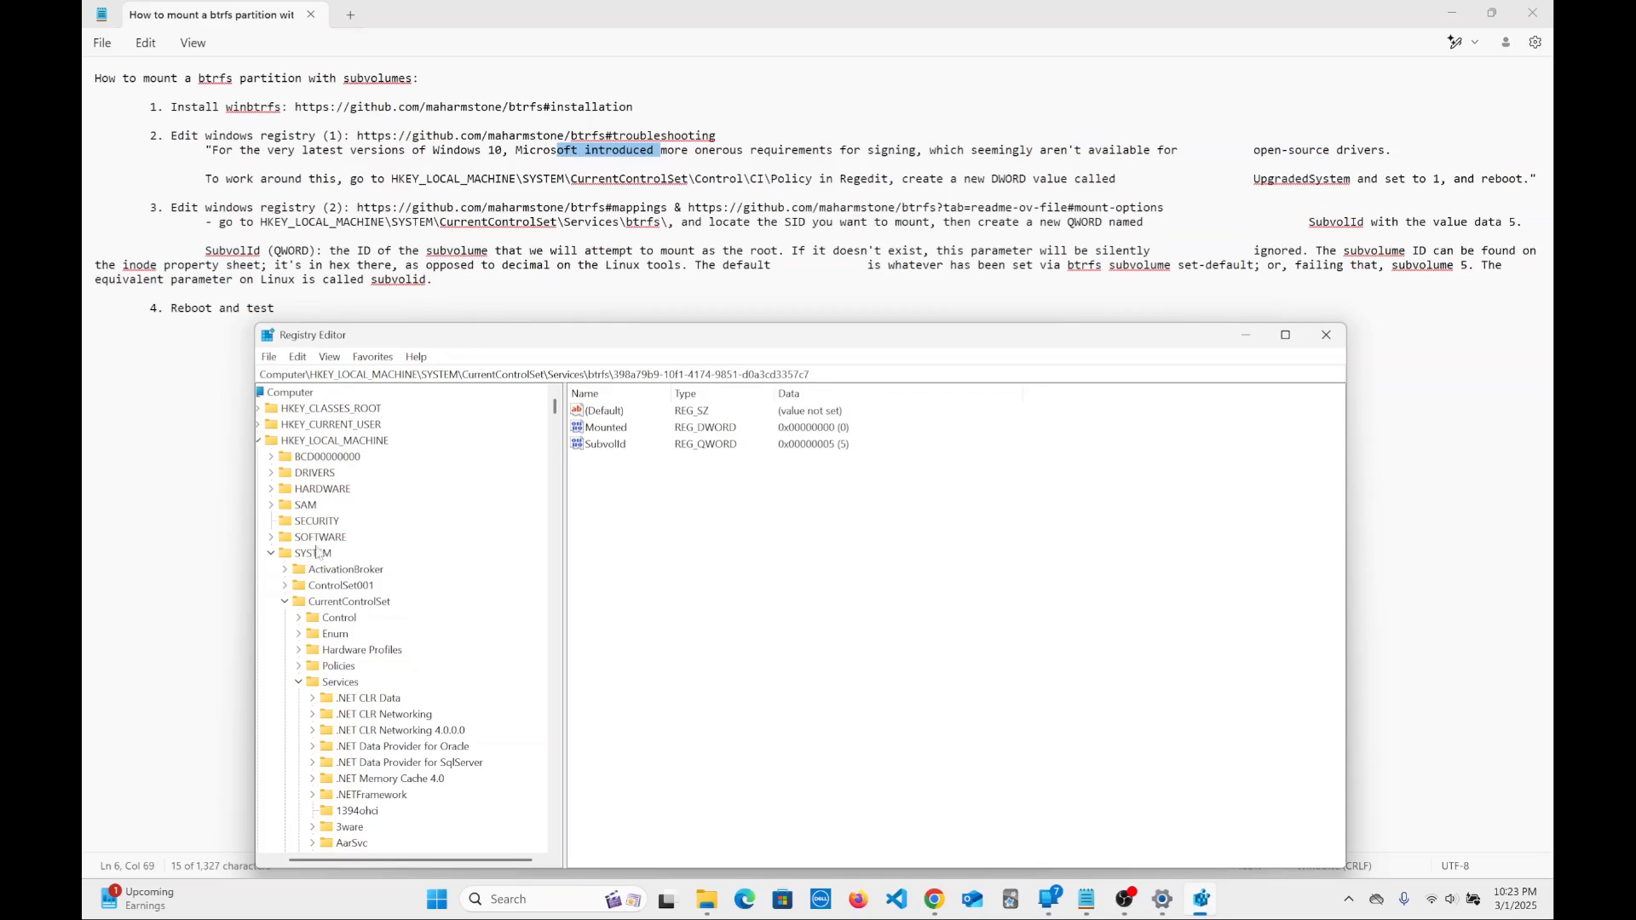
click(333, 442)
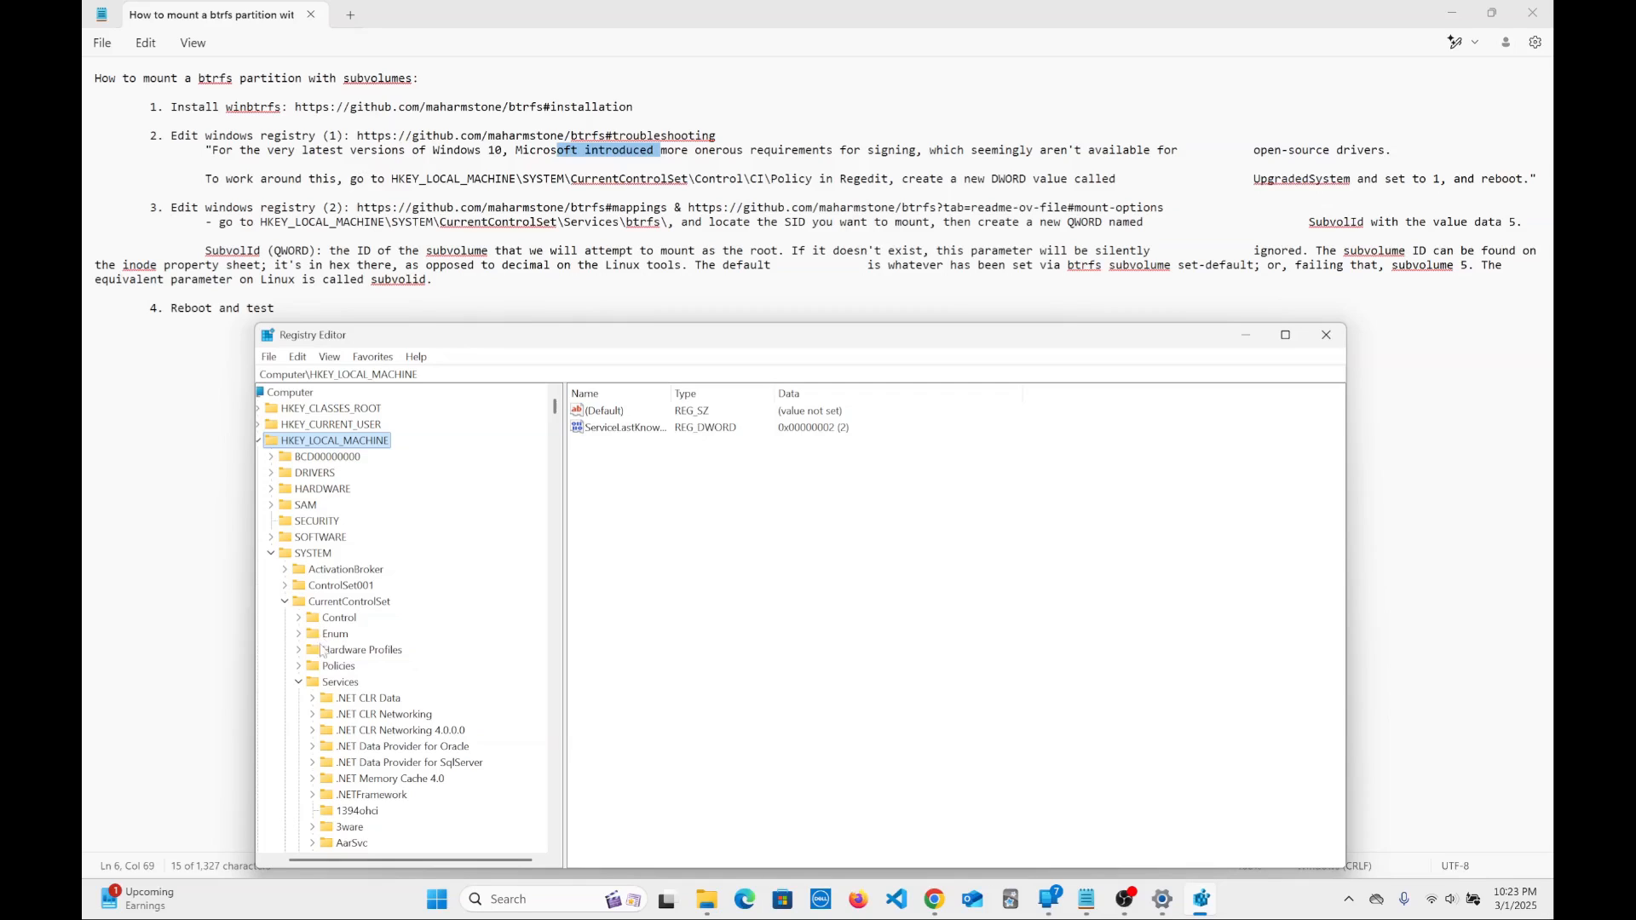
click(325, 687)
scroll(324, 687, down, 9)
scroll(324, 690, down, 13)
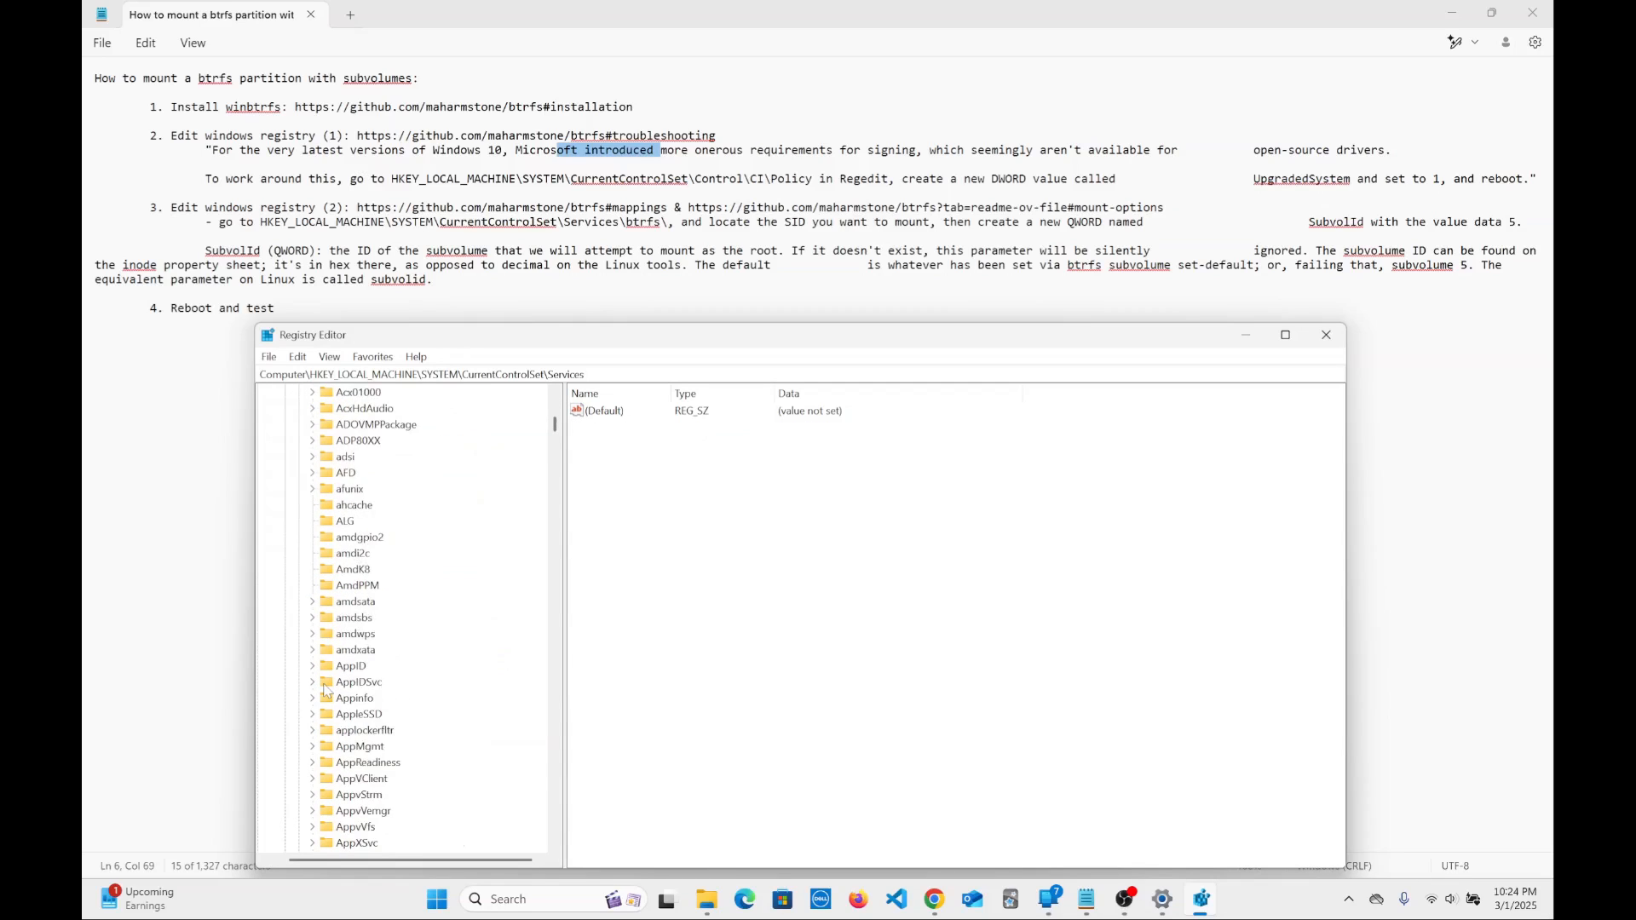
scroll(324, 691, down, 5)
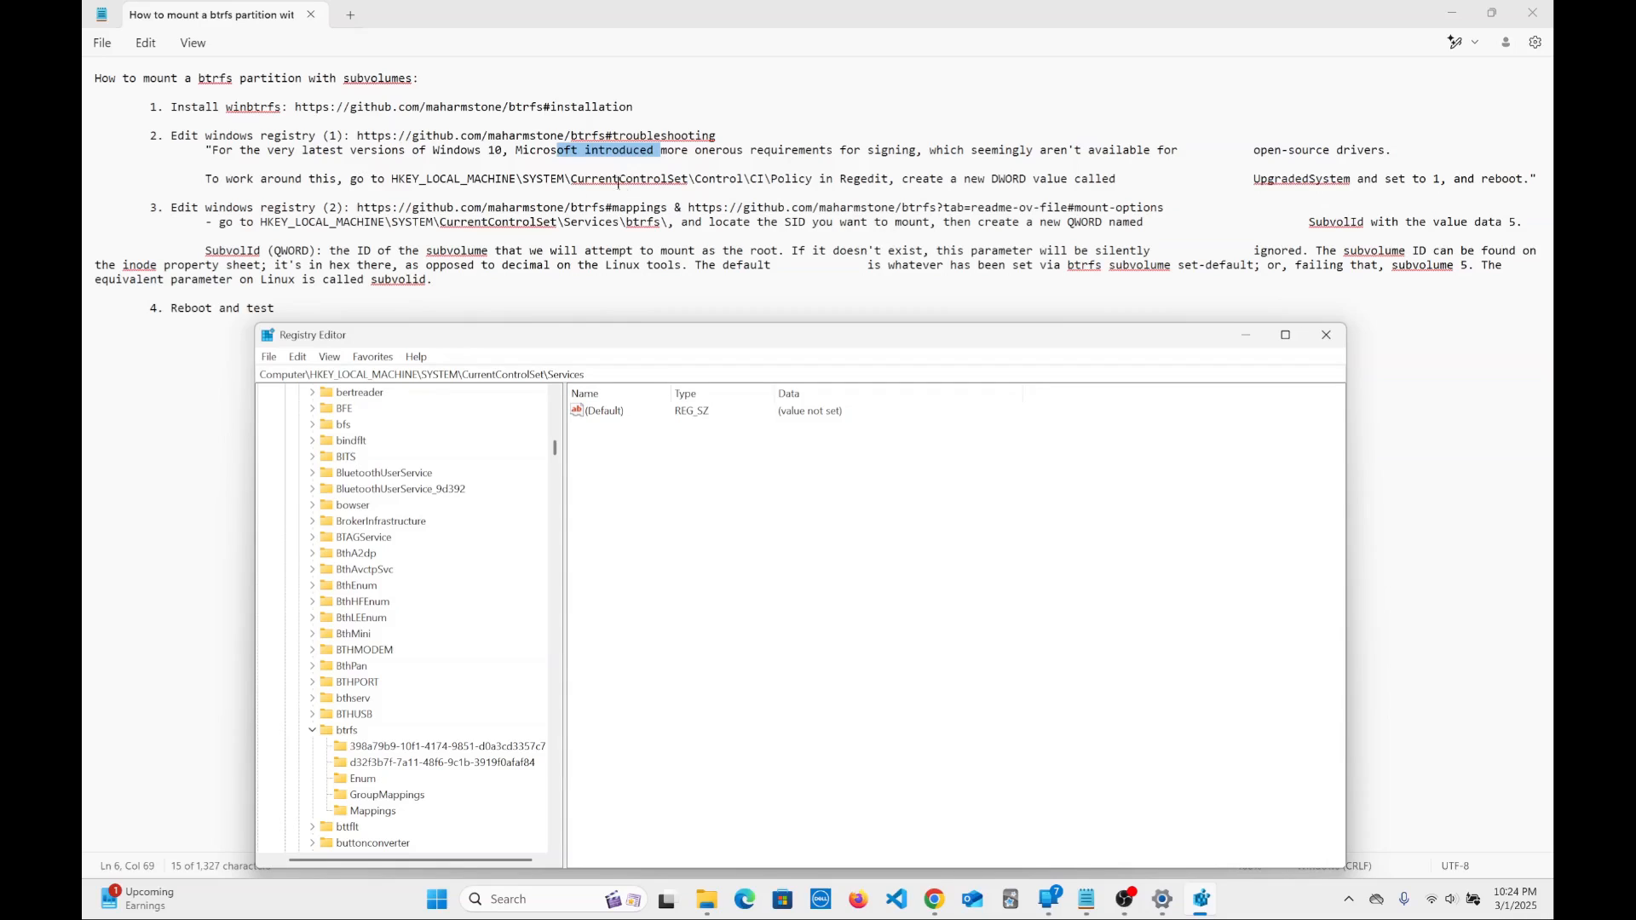
Open the Policy key under CurrentControlSet\Control\CI and select its UpgradedSystem value.
scroll(385, 701, up, 20)
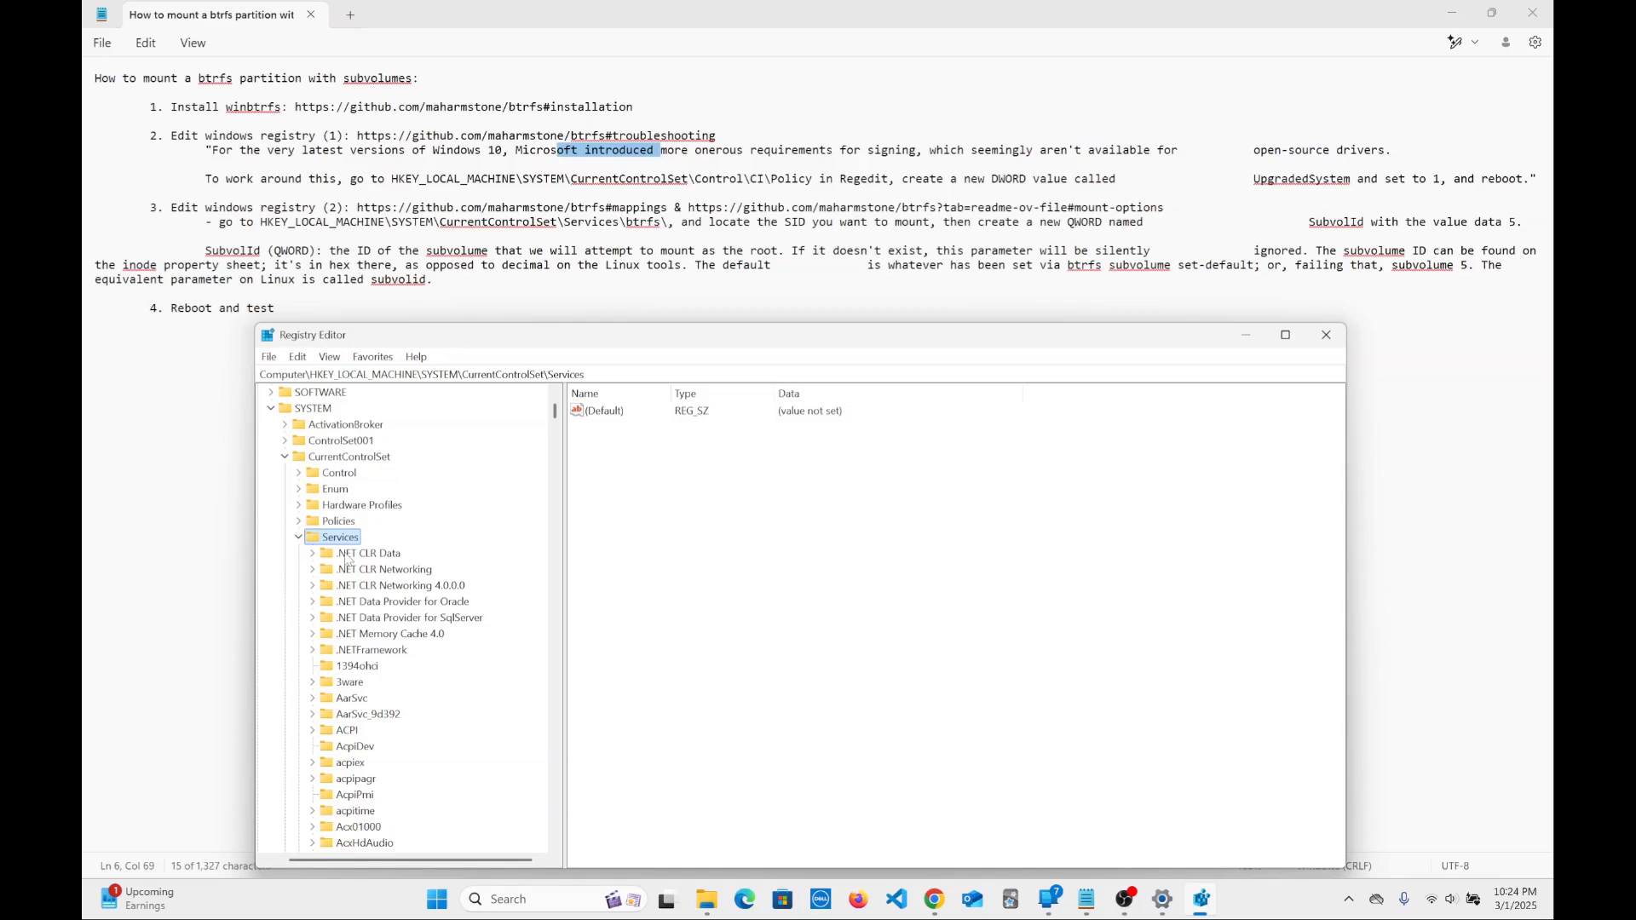
scroll(334, 637, down, 2)
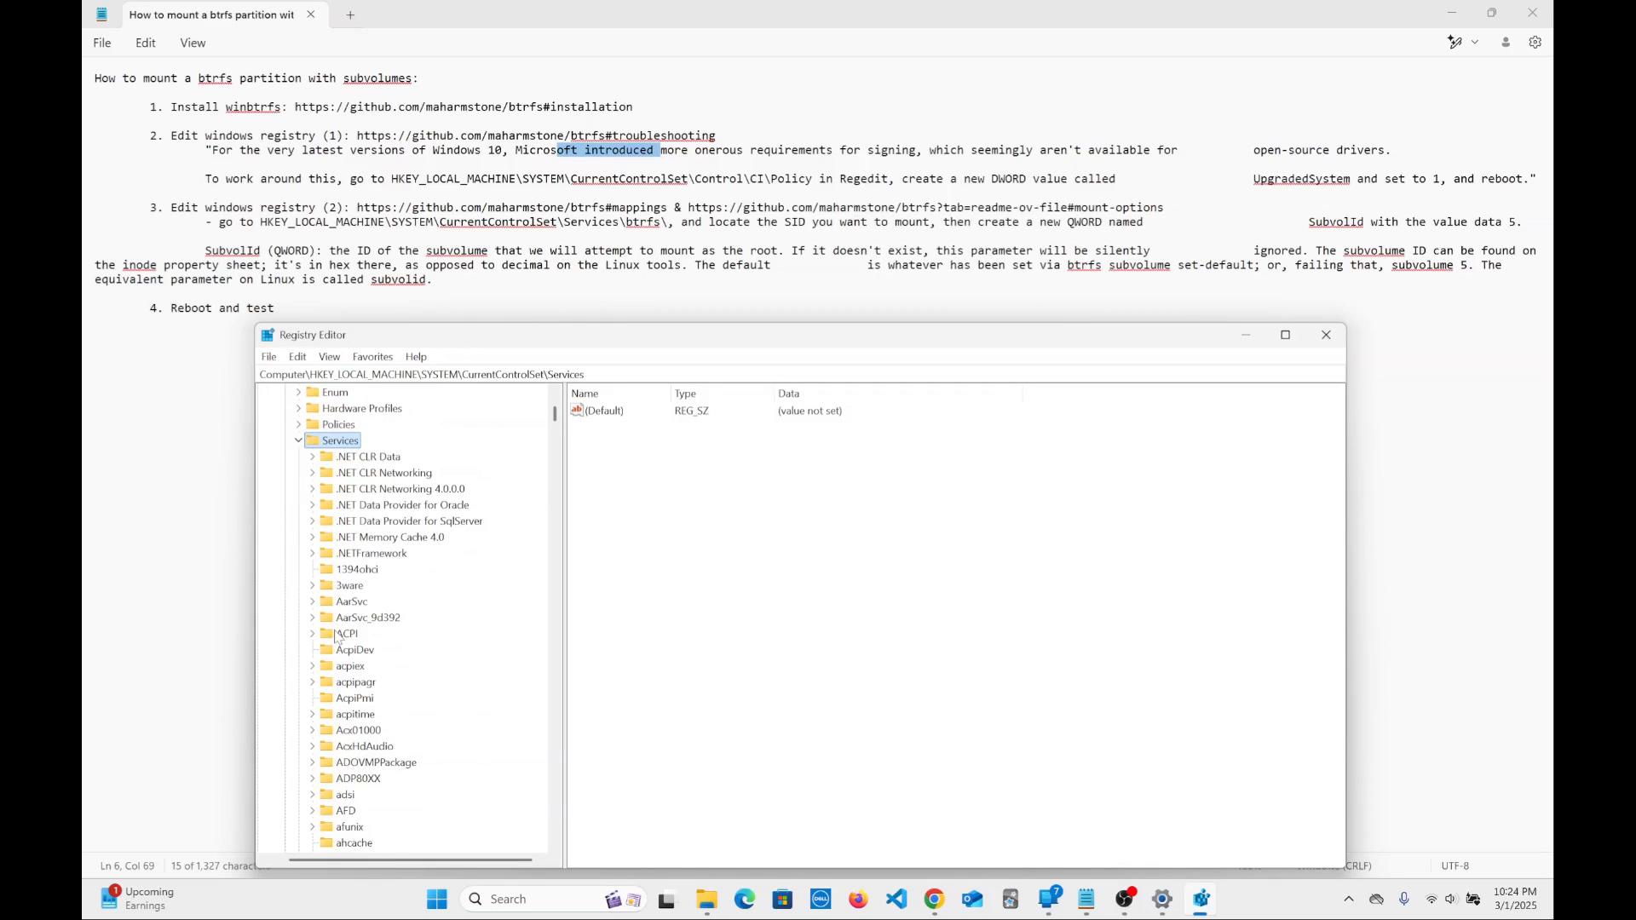
scroll(335, 637, up, 3)
click(299, 521)
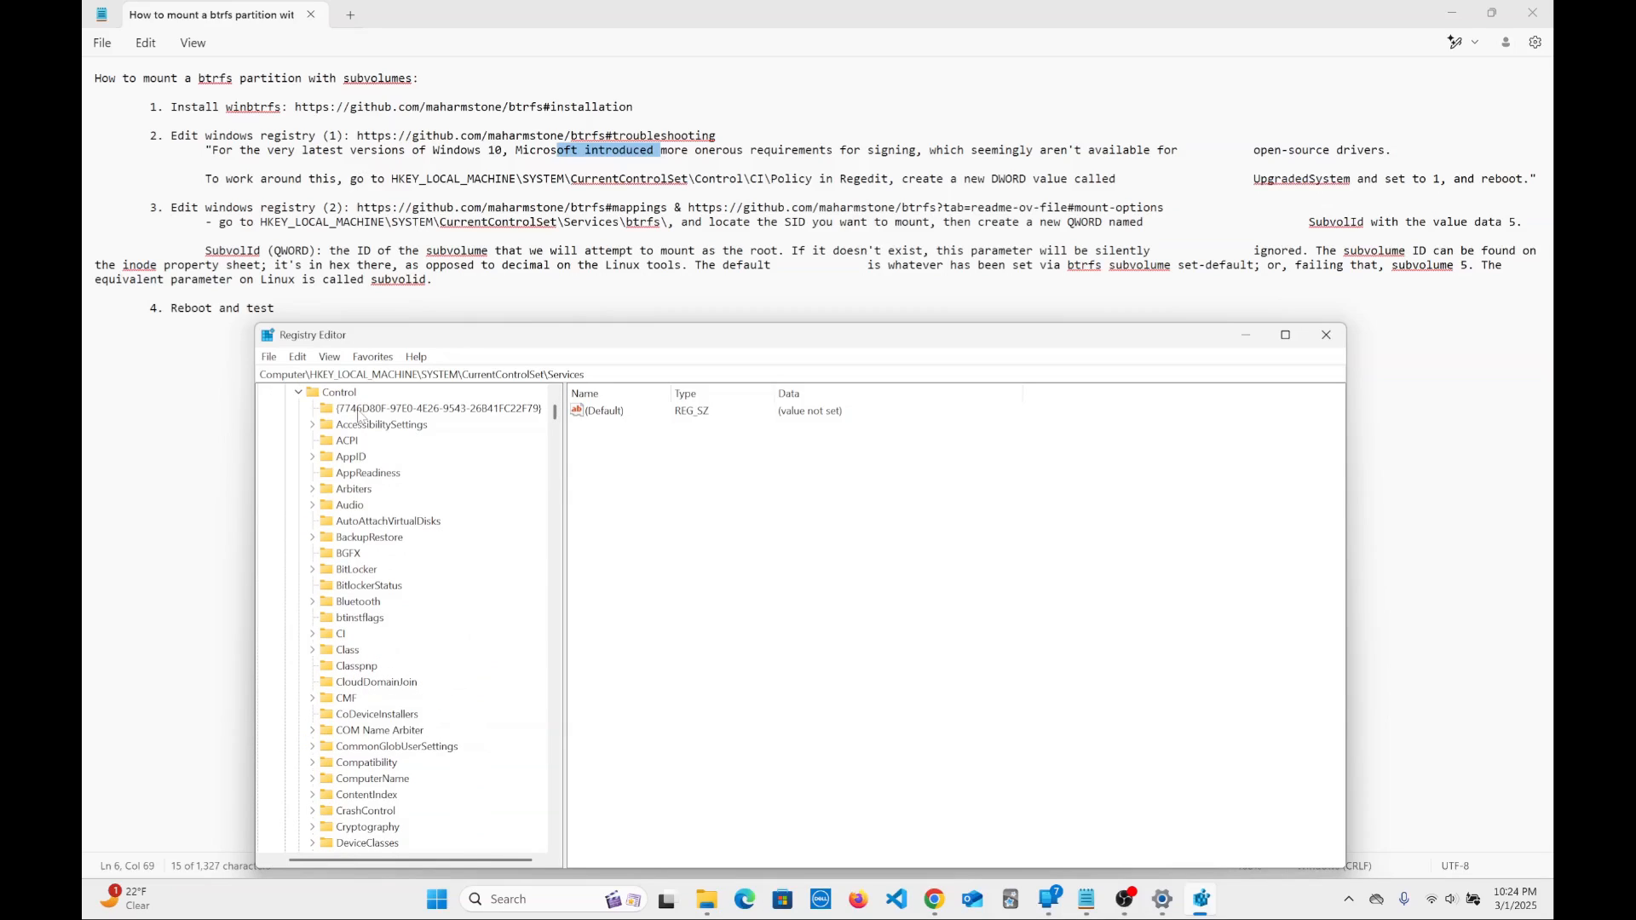
click(312, 634)
click(362, 683)
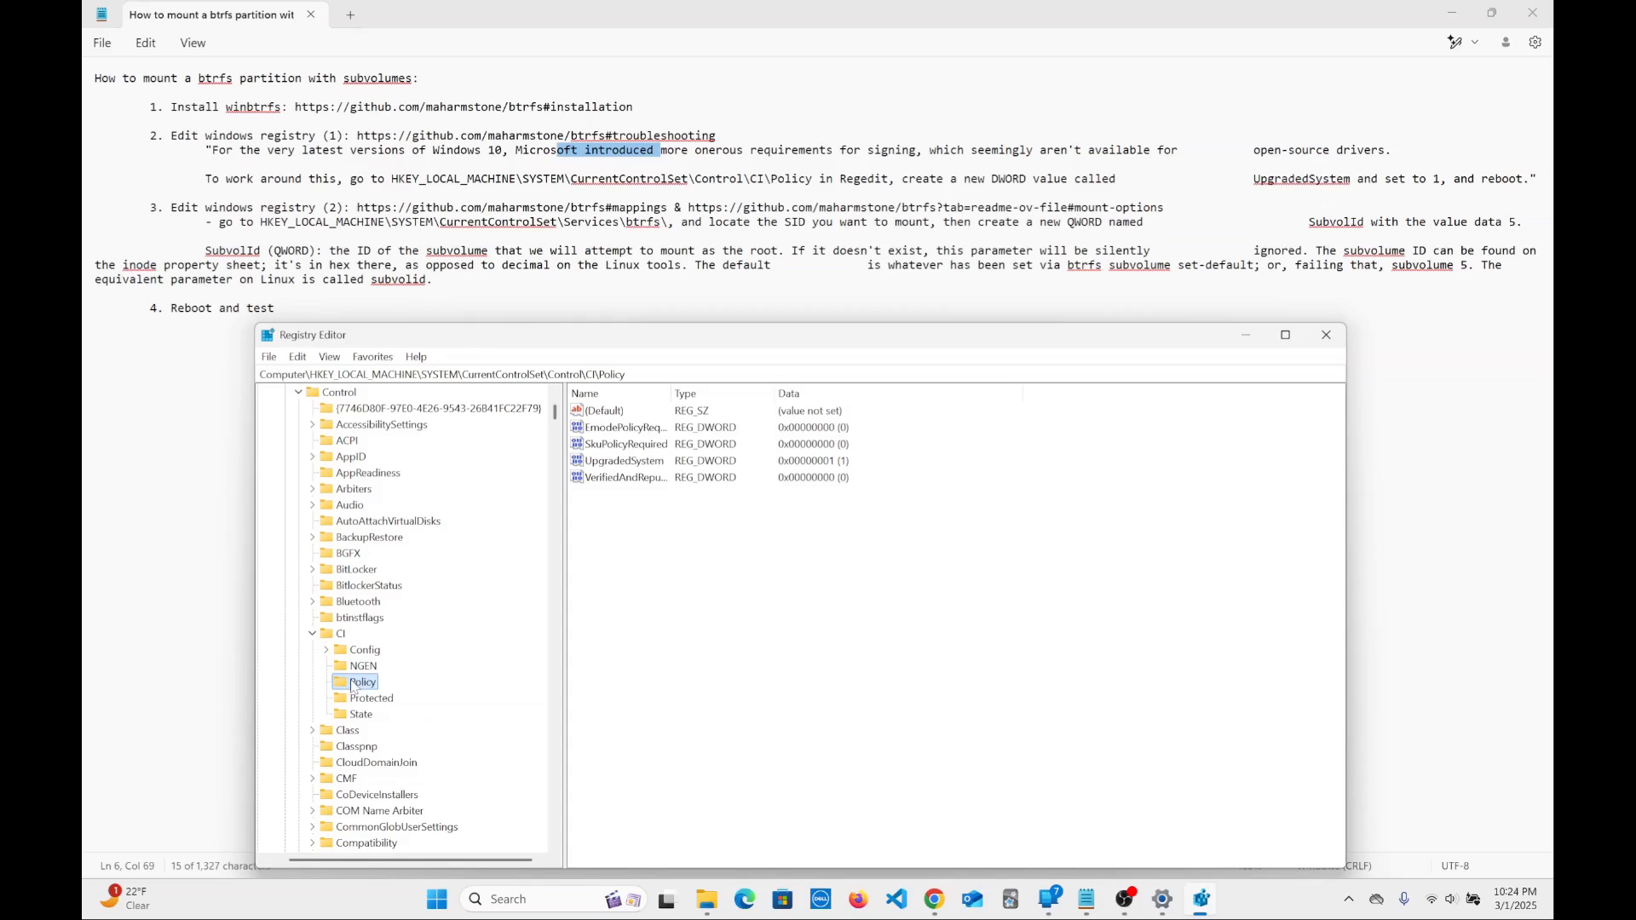
click(617, 464)
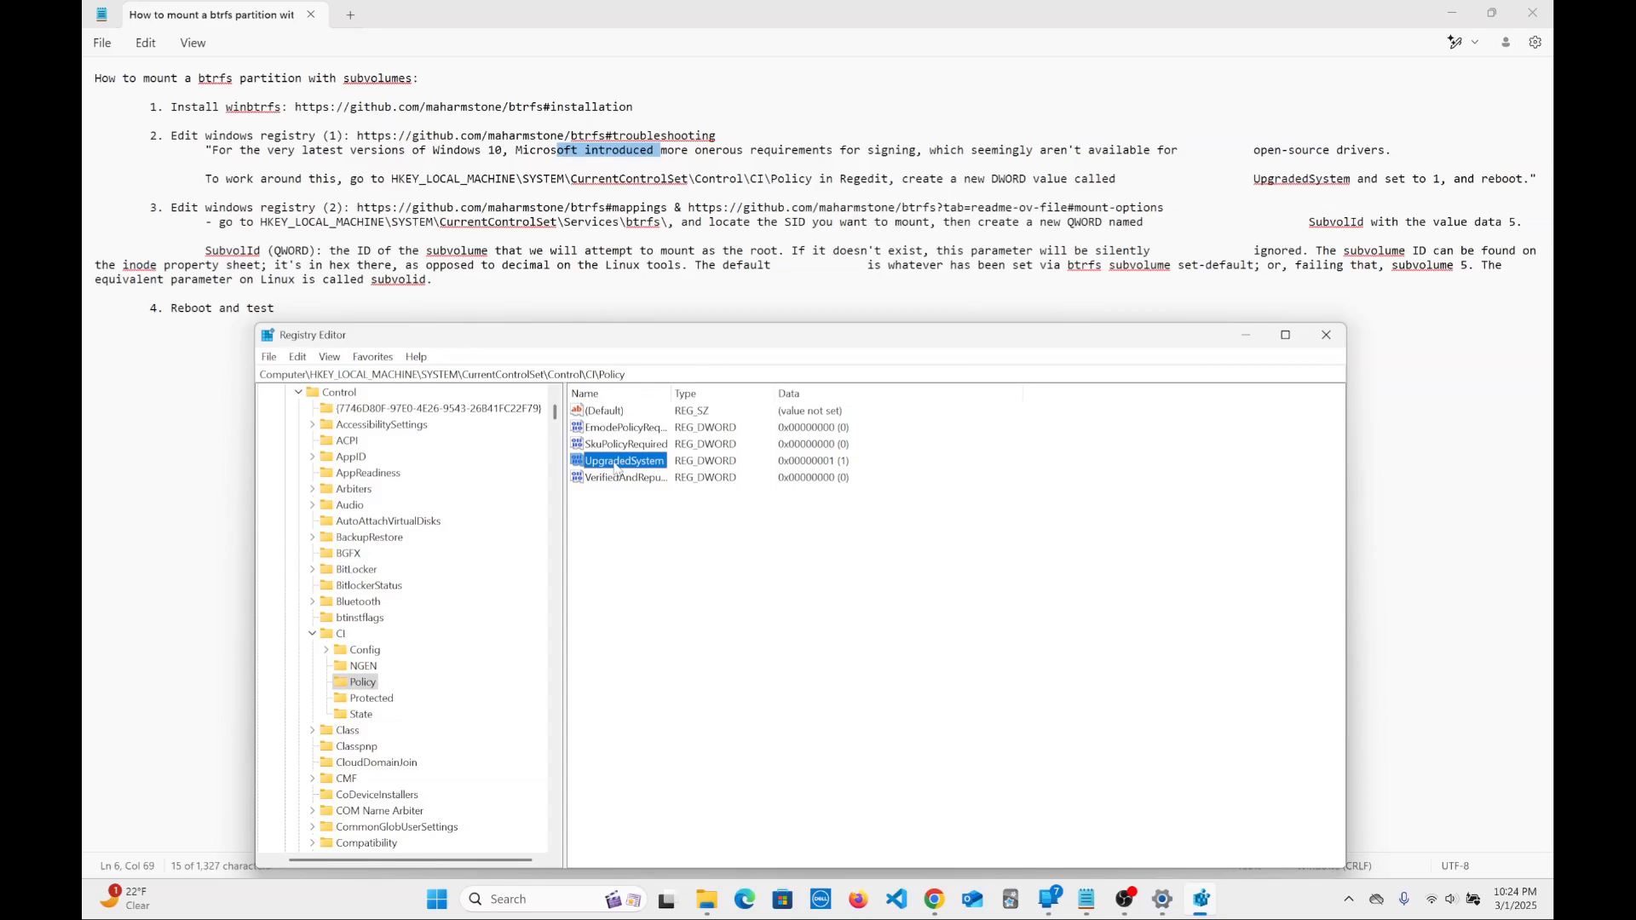
Create a new DWORD (32-bit) value in the Policy key, keep its default name, and delete it again.
right_click(670, 547)
mouse_move(685, 559)
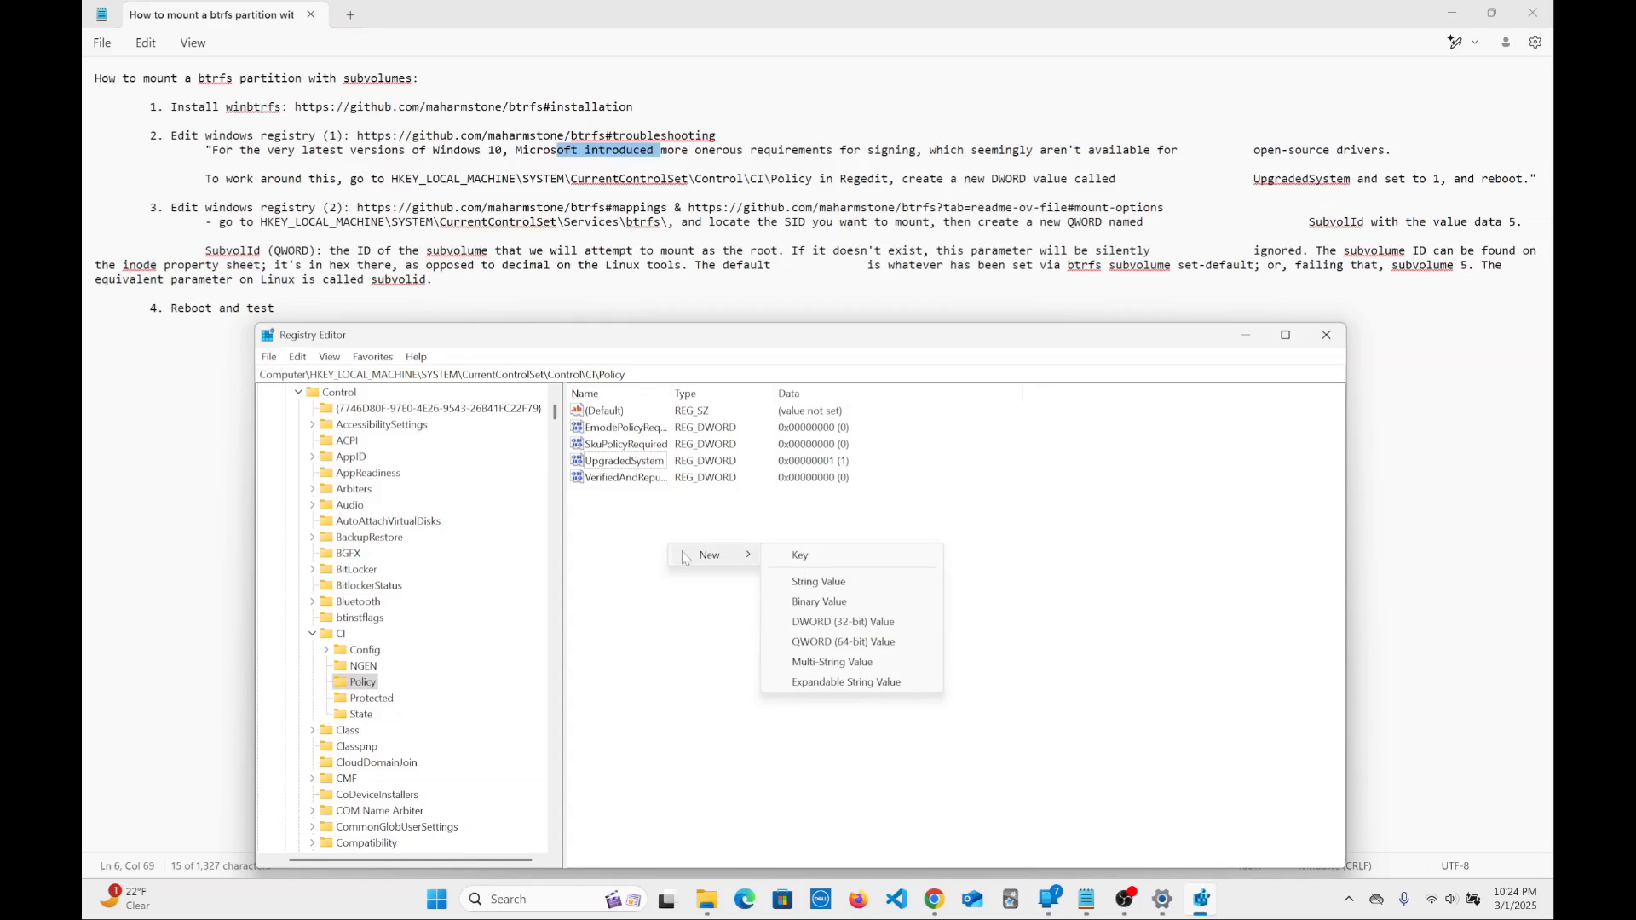
click(815, 623)
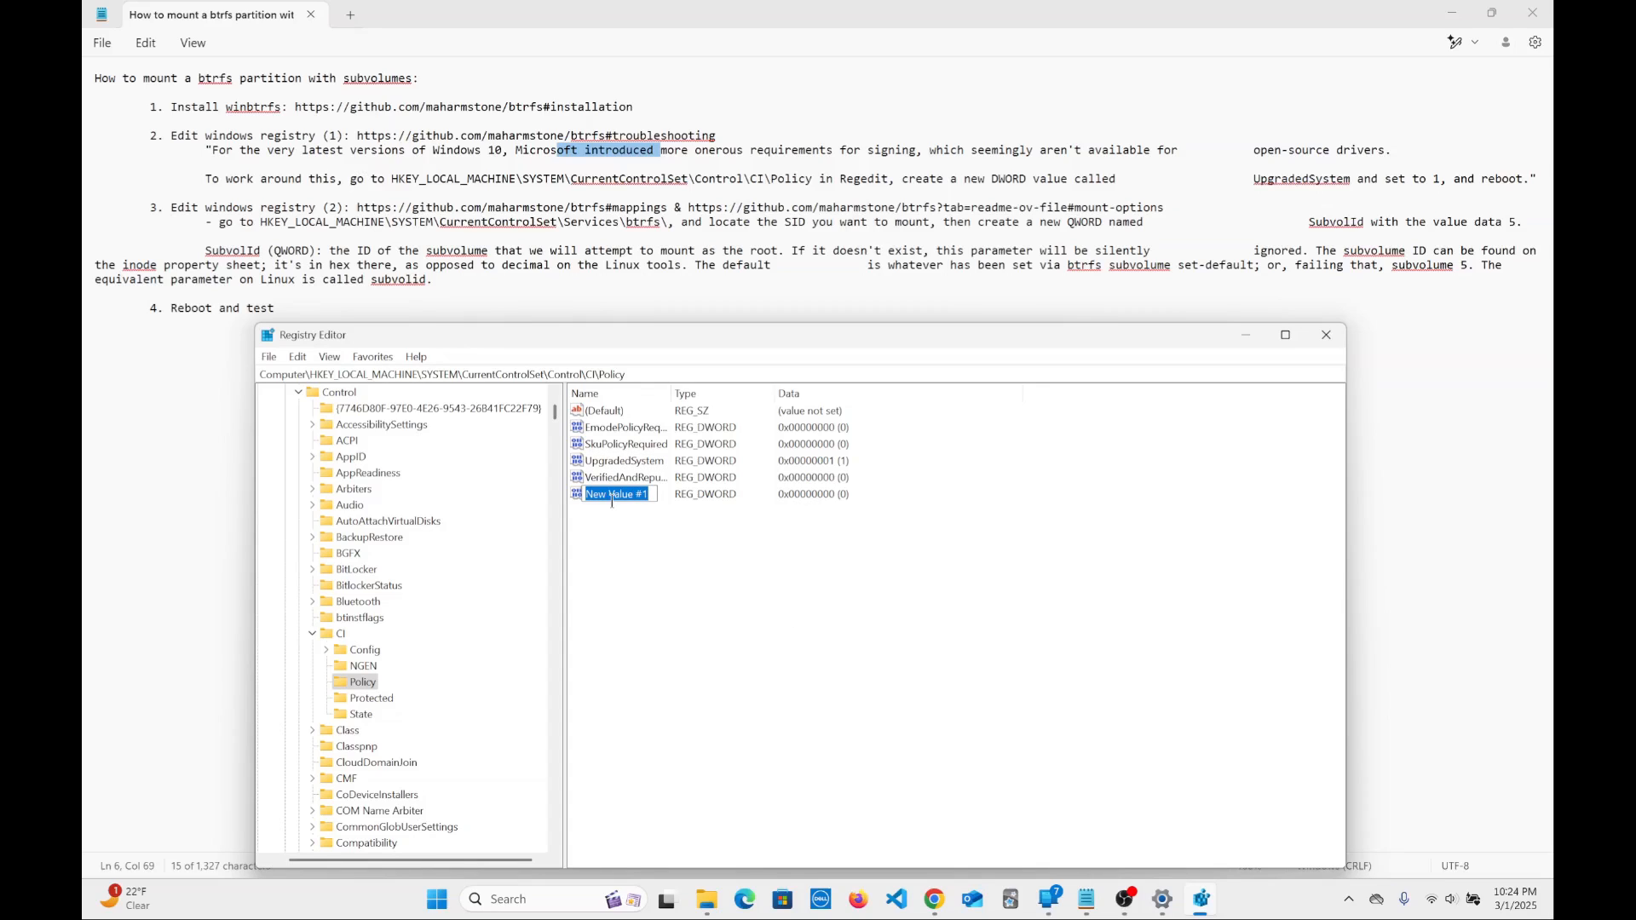
key(Return)
right_click(625, 501)
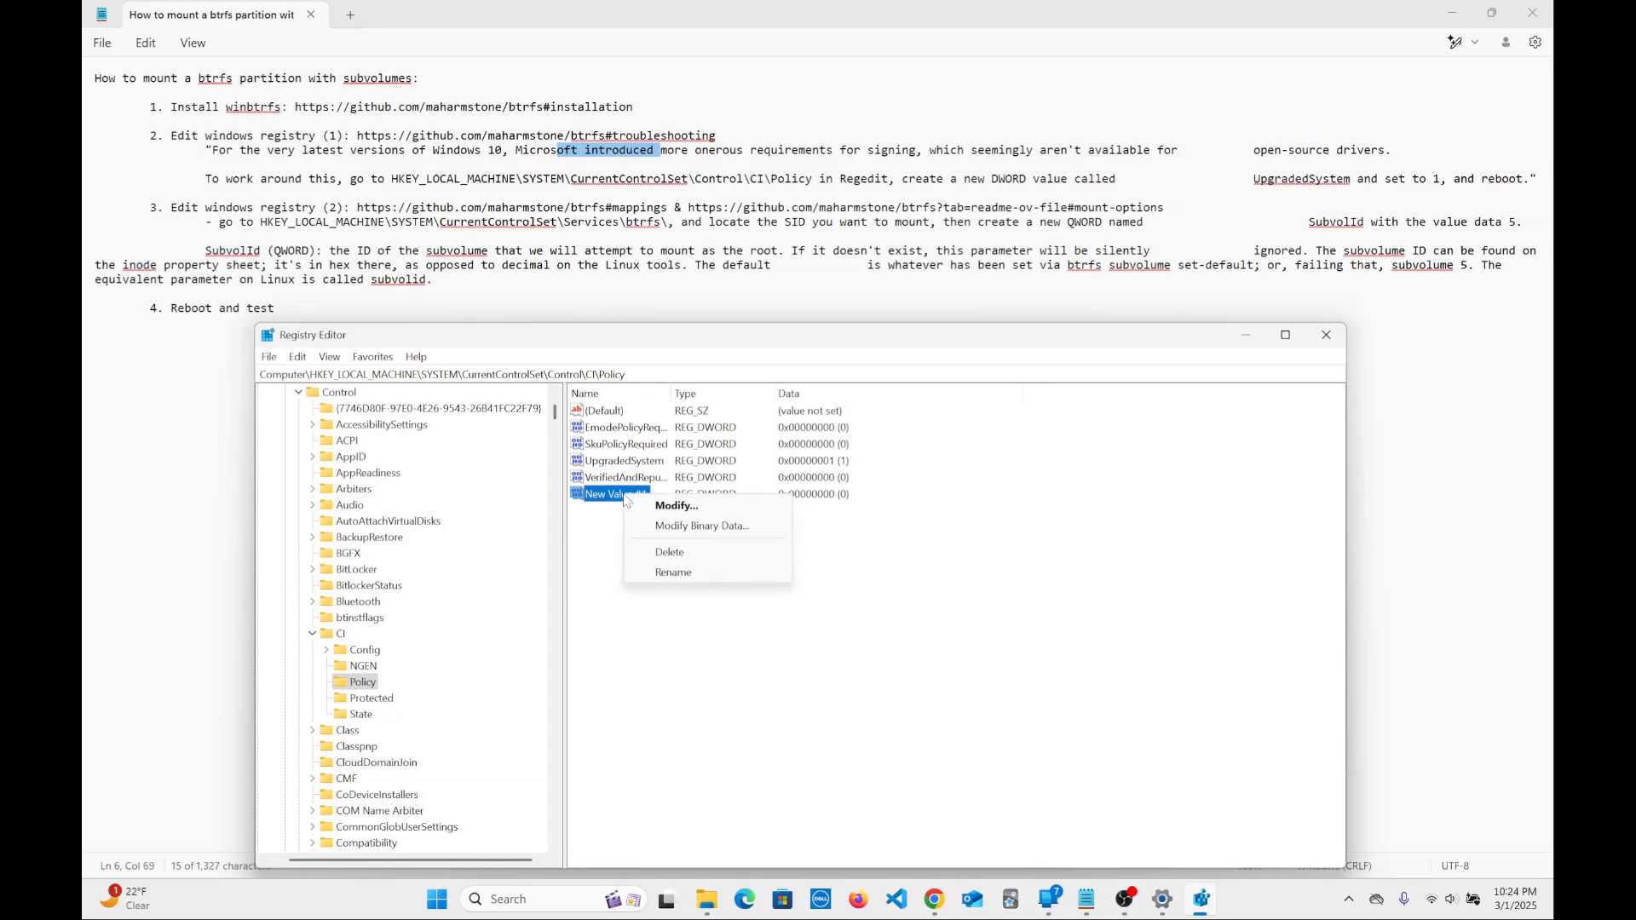
click(673, 552)
click(941, 451)
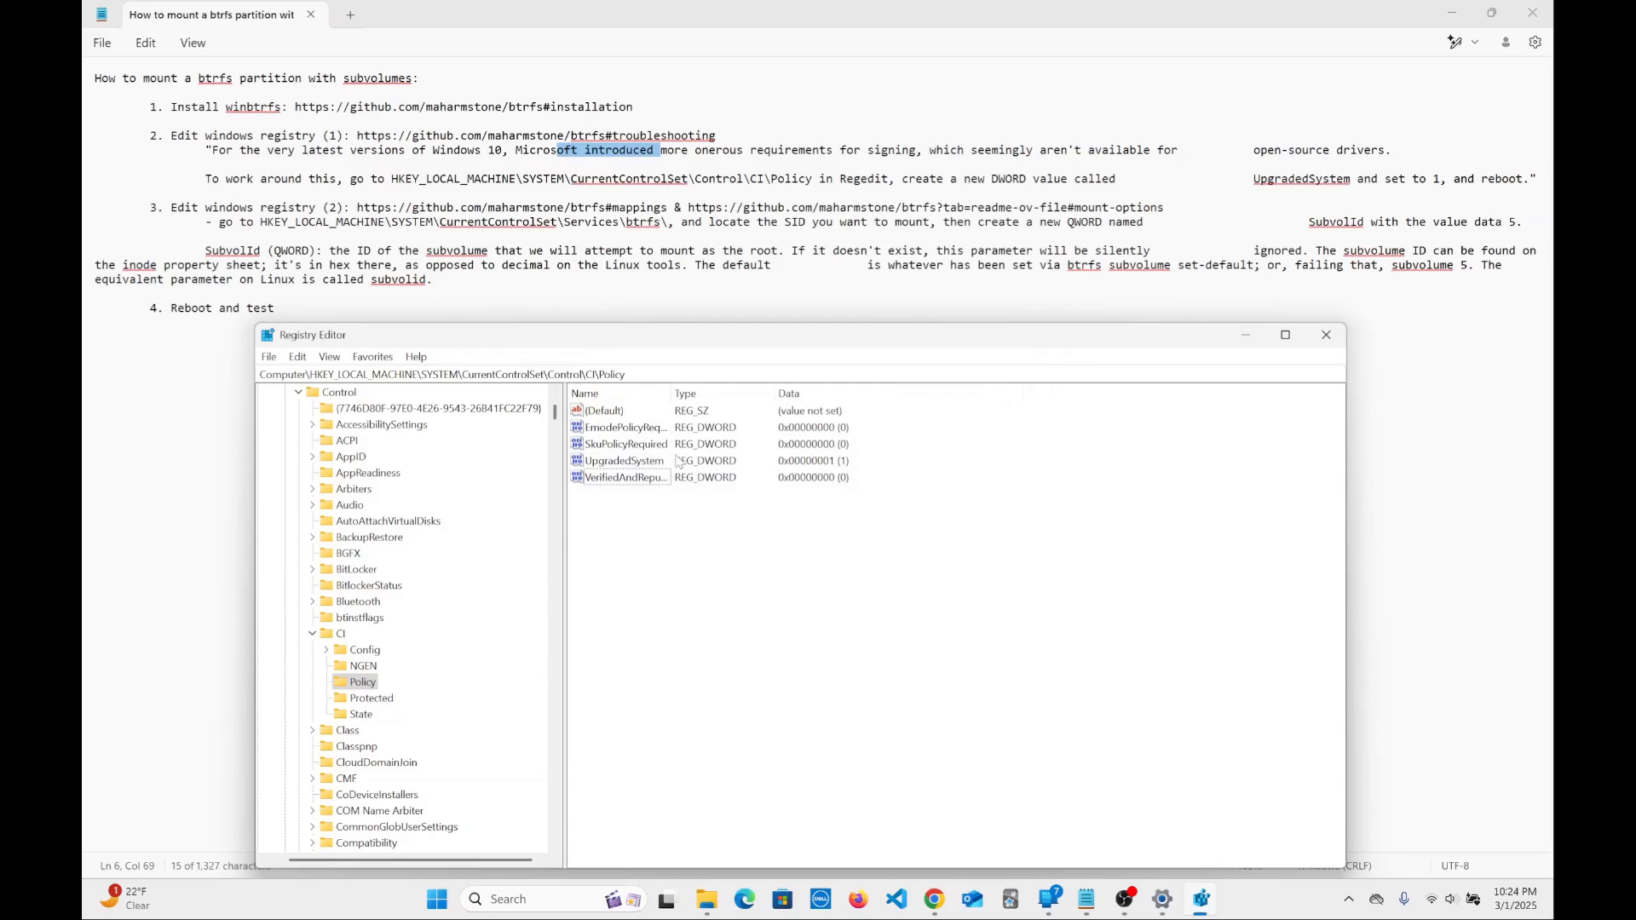
Review the value data of UpgradedSystem in the Policy key, and collapse the CI and Control keys.
double_click(625, 461)
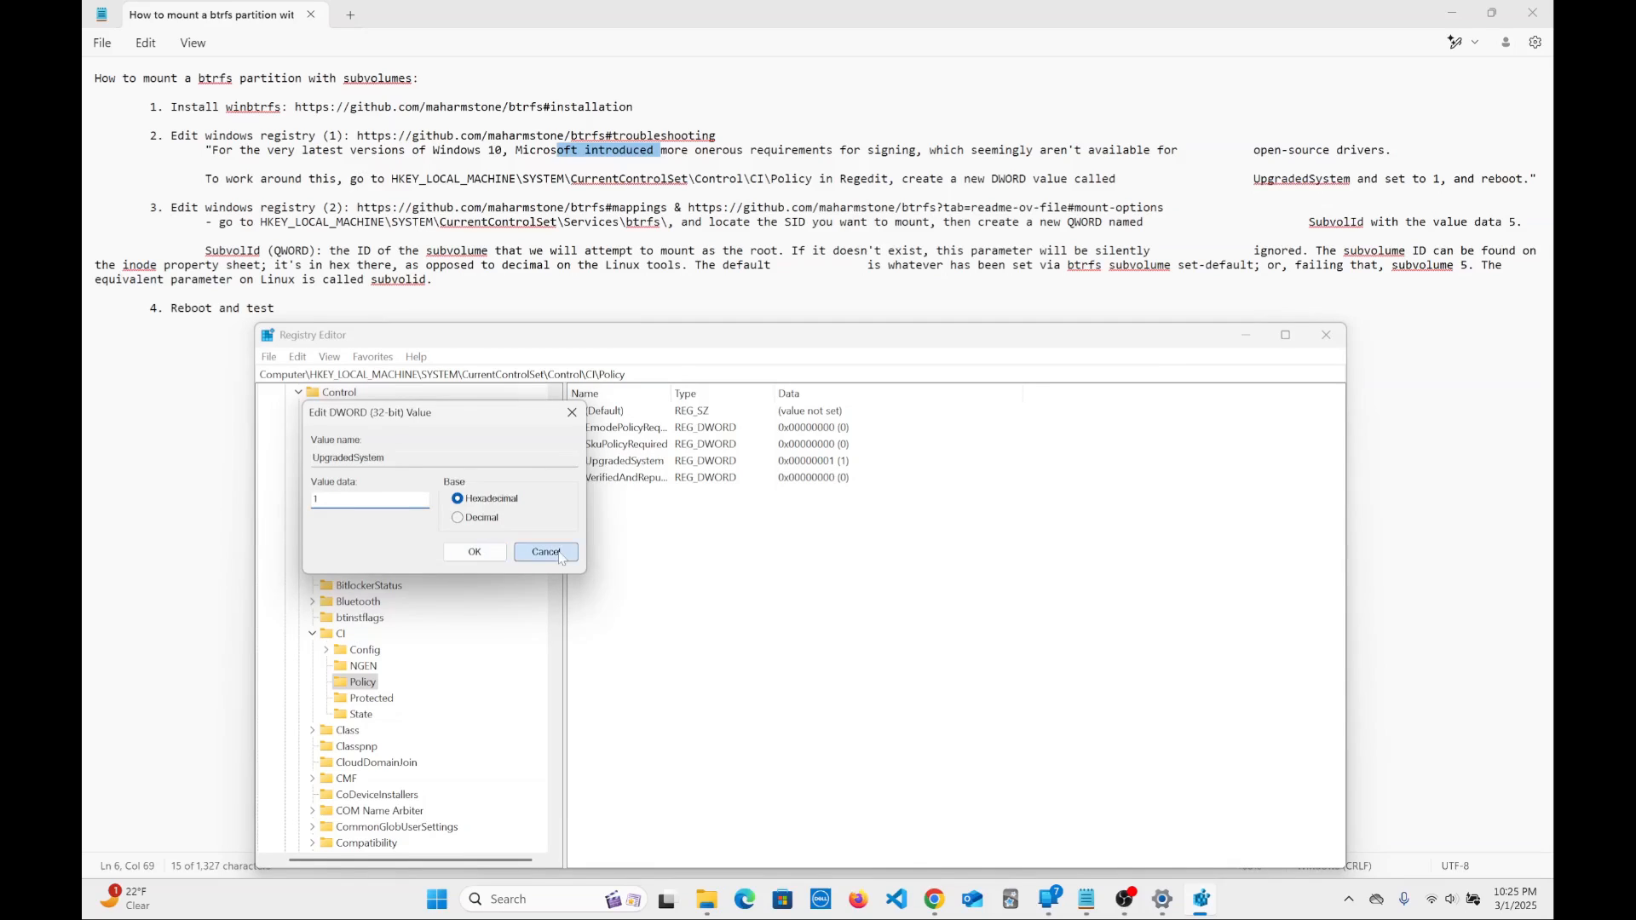
click(479, 552)
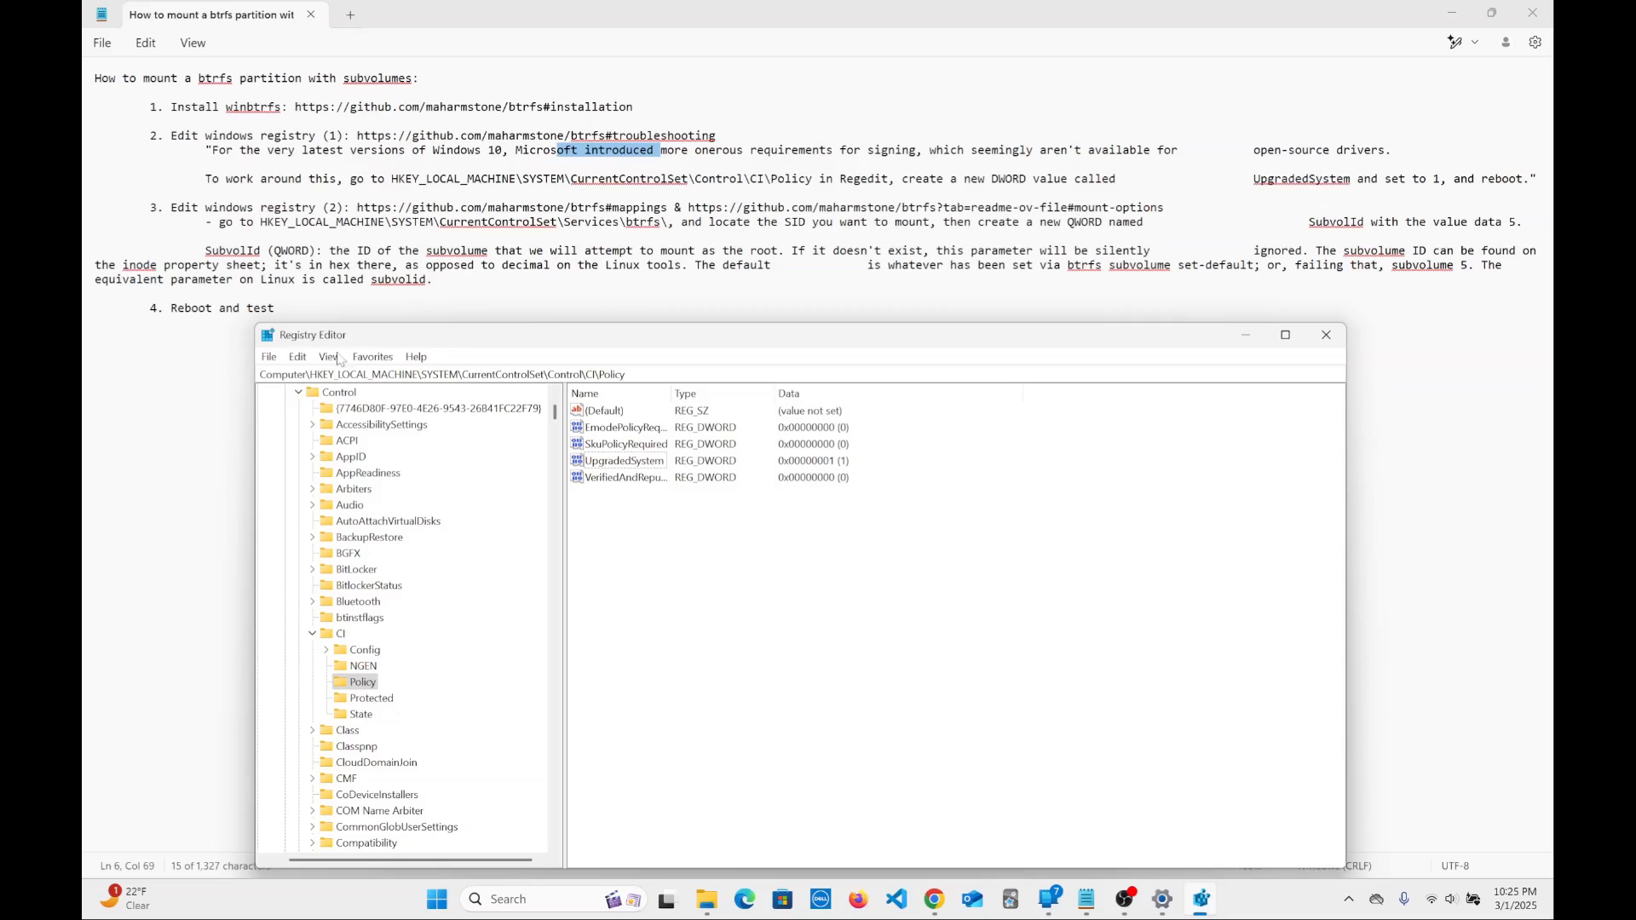
click(312, 634)
click(298, 393)
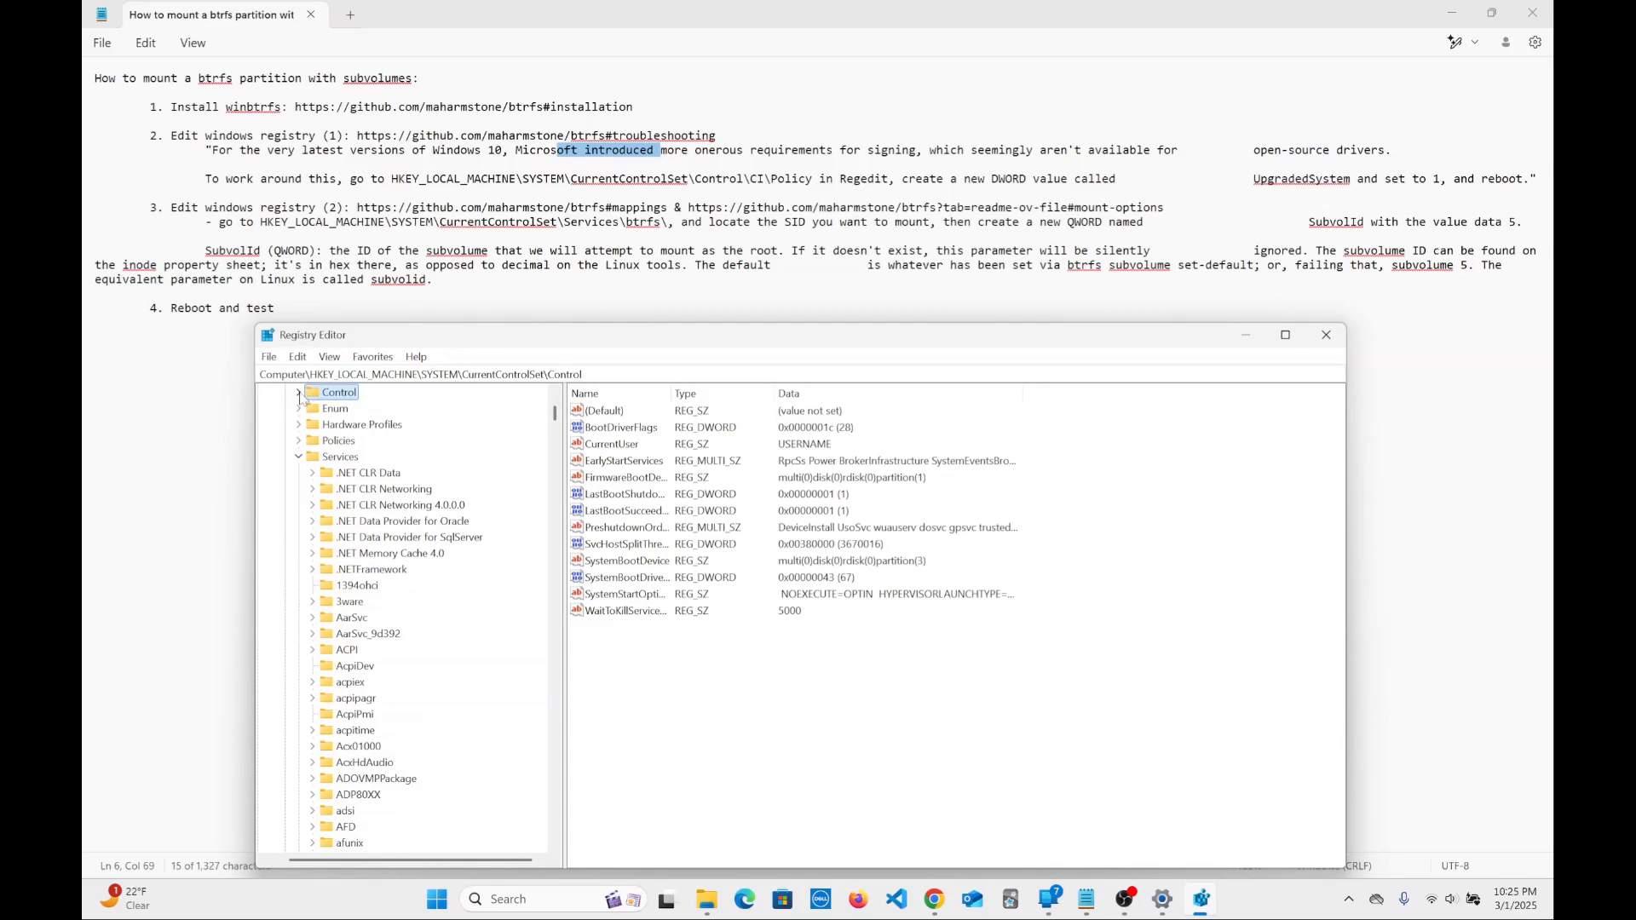
Expand and select the btrfs key under HKEY_LOCAL_MACHINE\SYSTEM\CurrentControlSet\Services.
scroll(320, 465, up, 5)
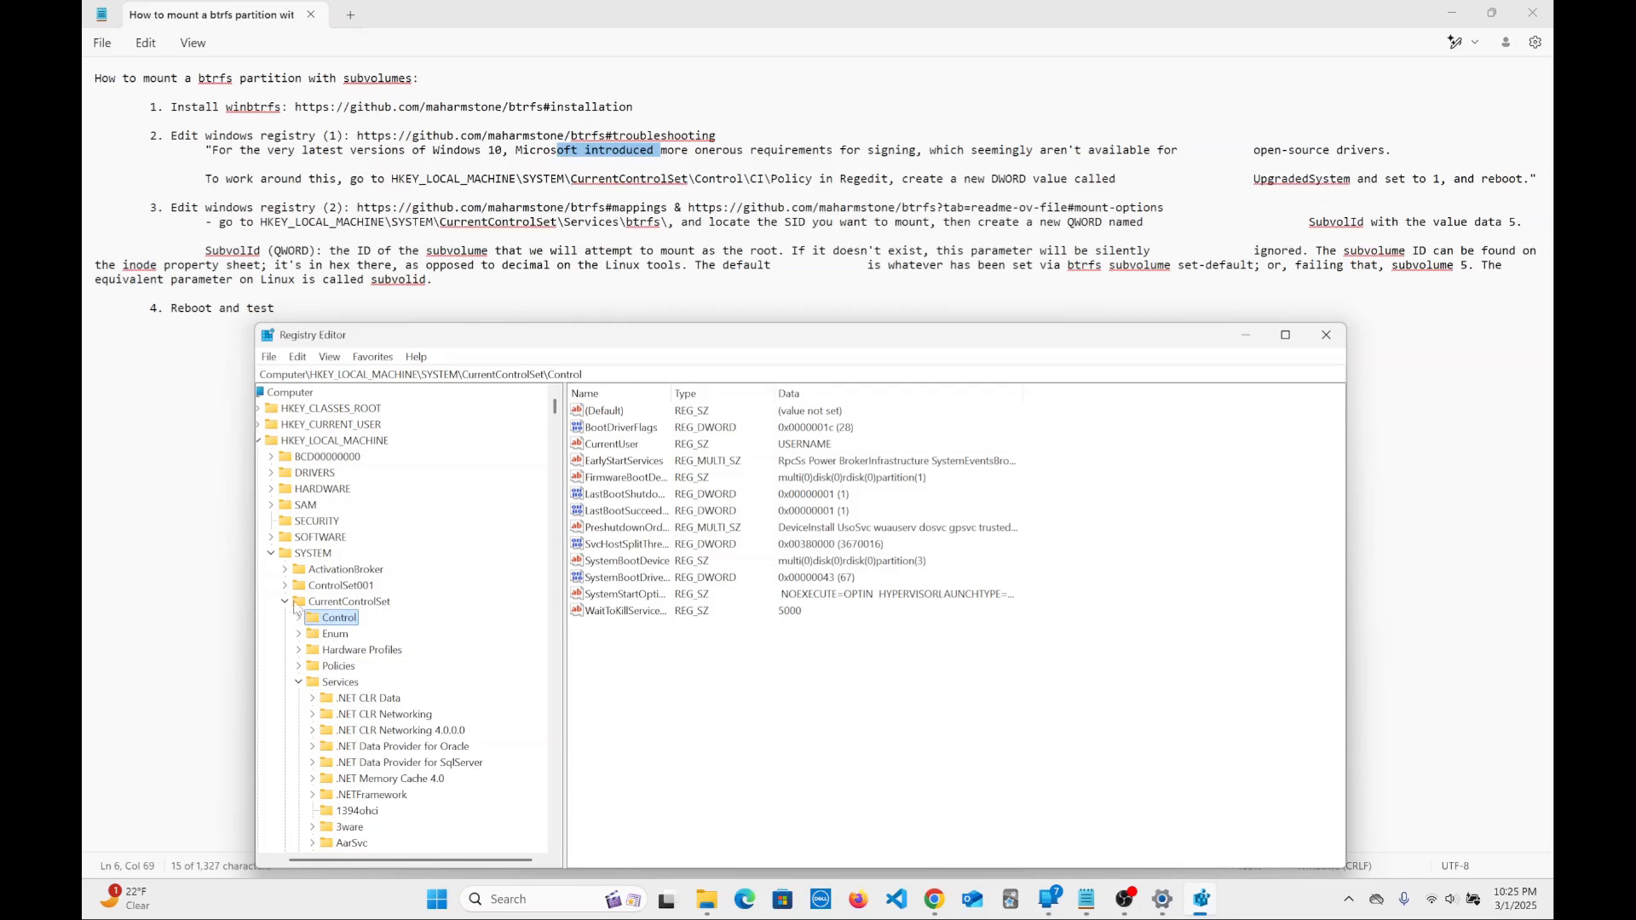
click(340, 682)
scroll(414, 669, down, 6)
scroll(414, 667, down, 15)
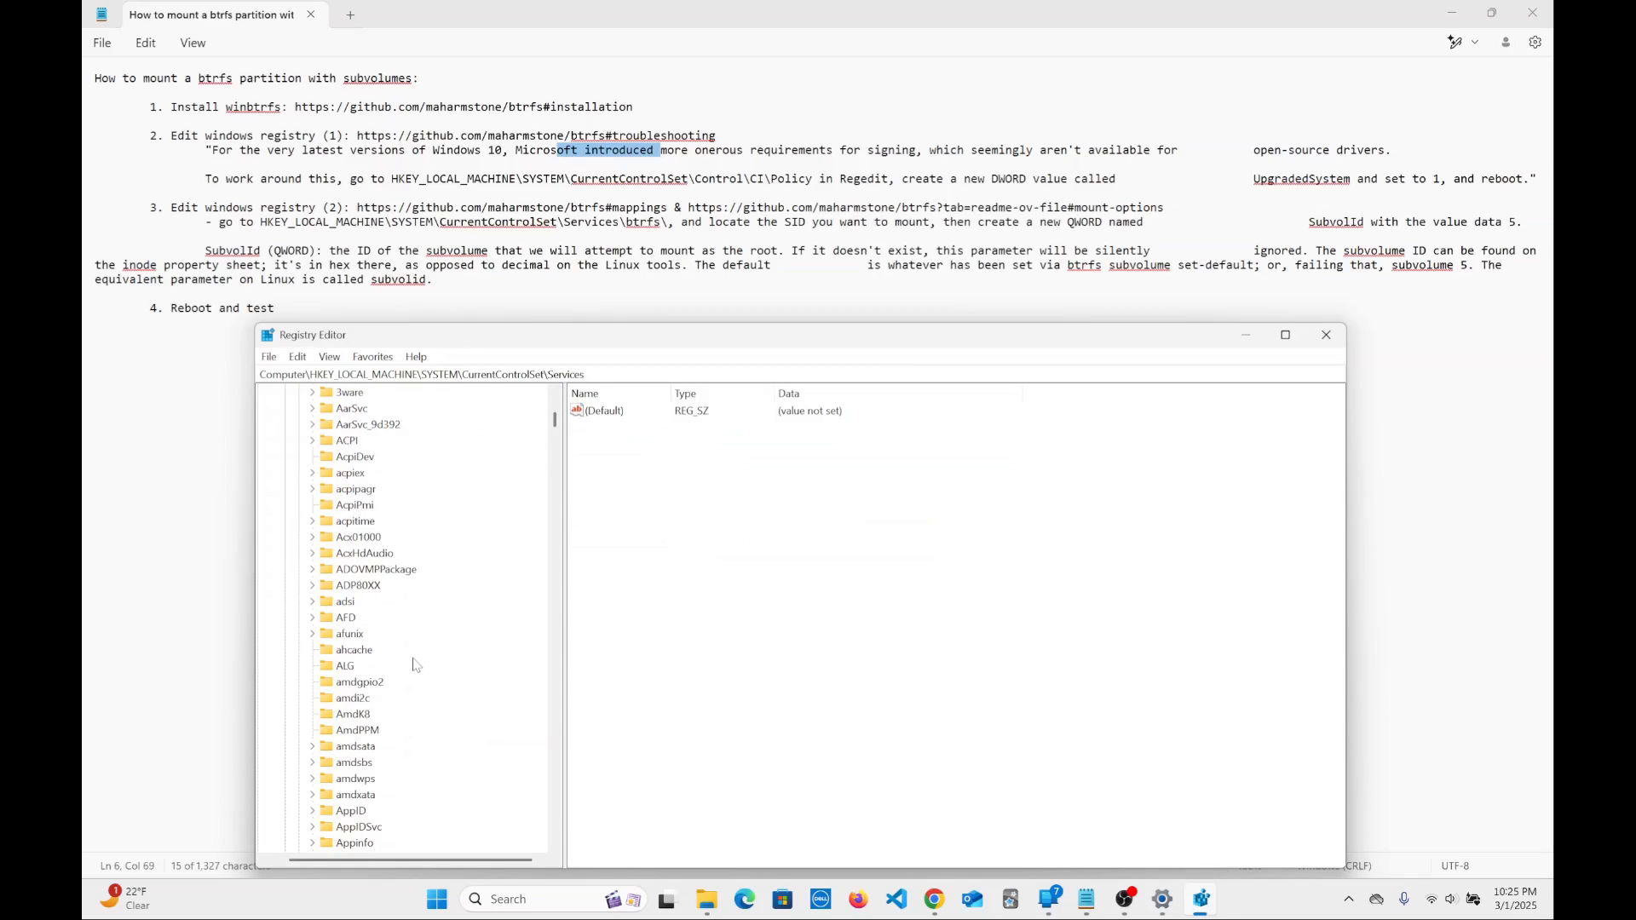
scroll(414, 664, down, 7)
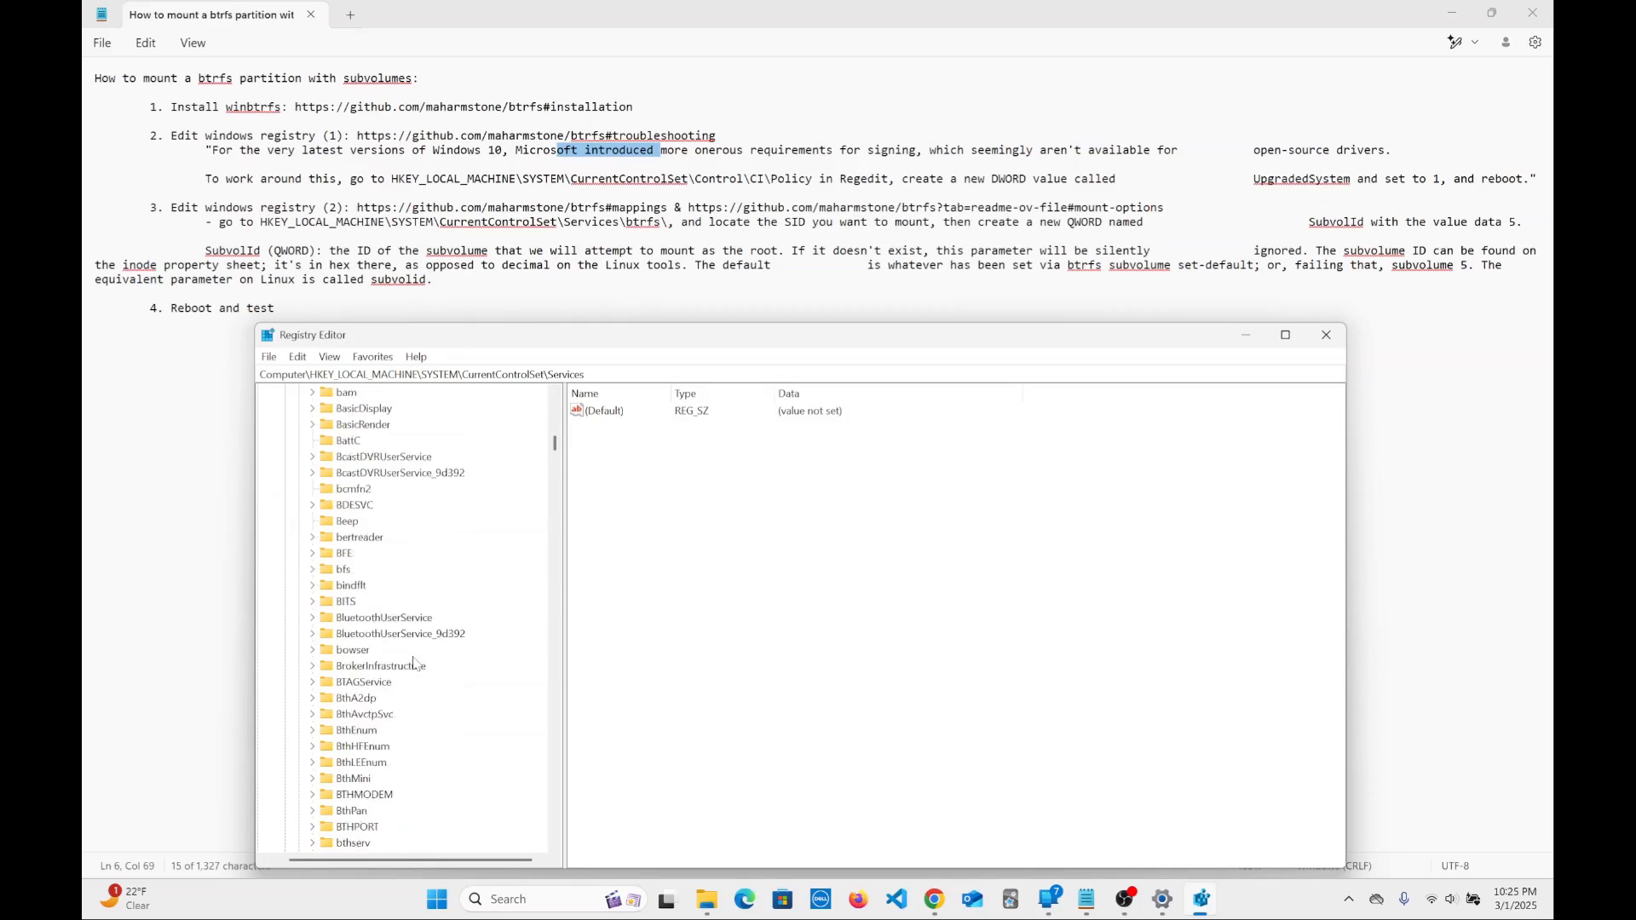
scroll(354, 647, down, 5)
double_click(350, 635)
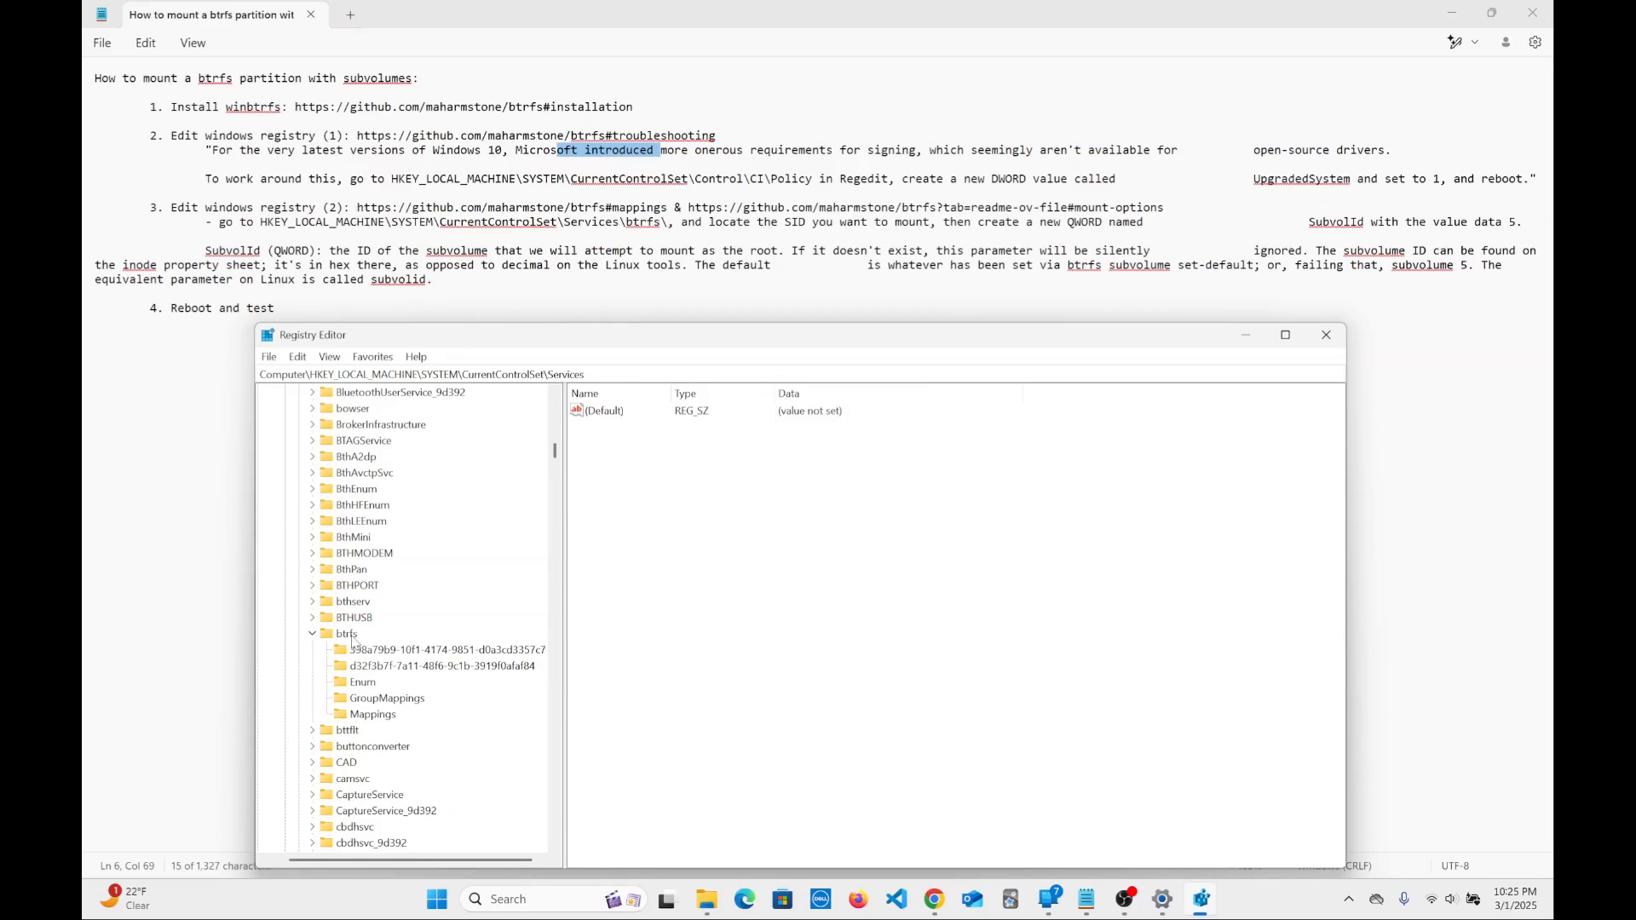
click(347, 635)
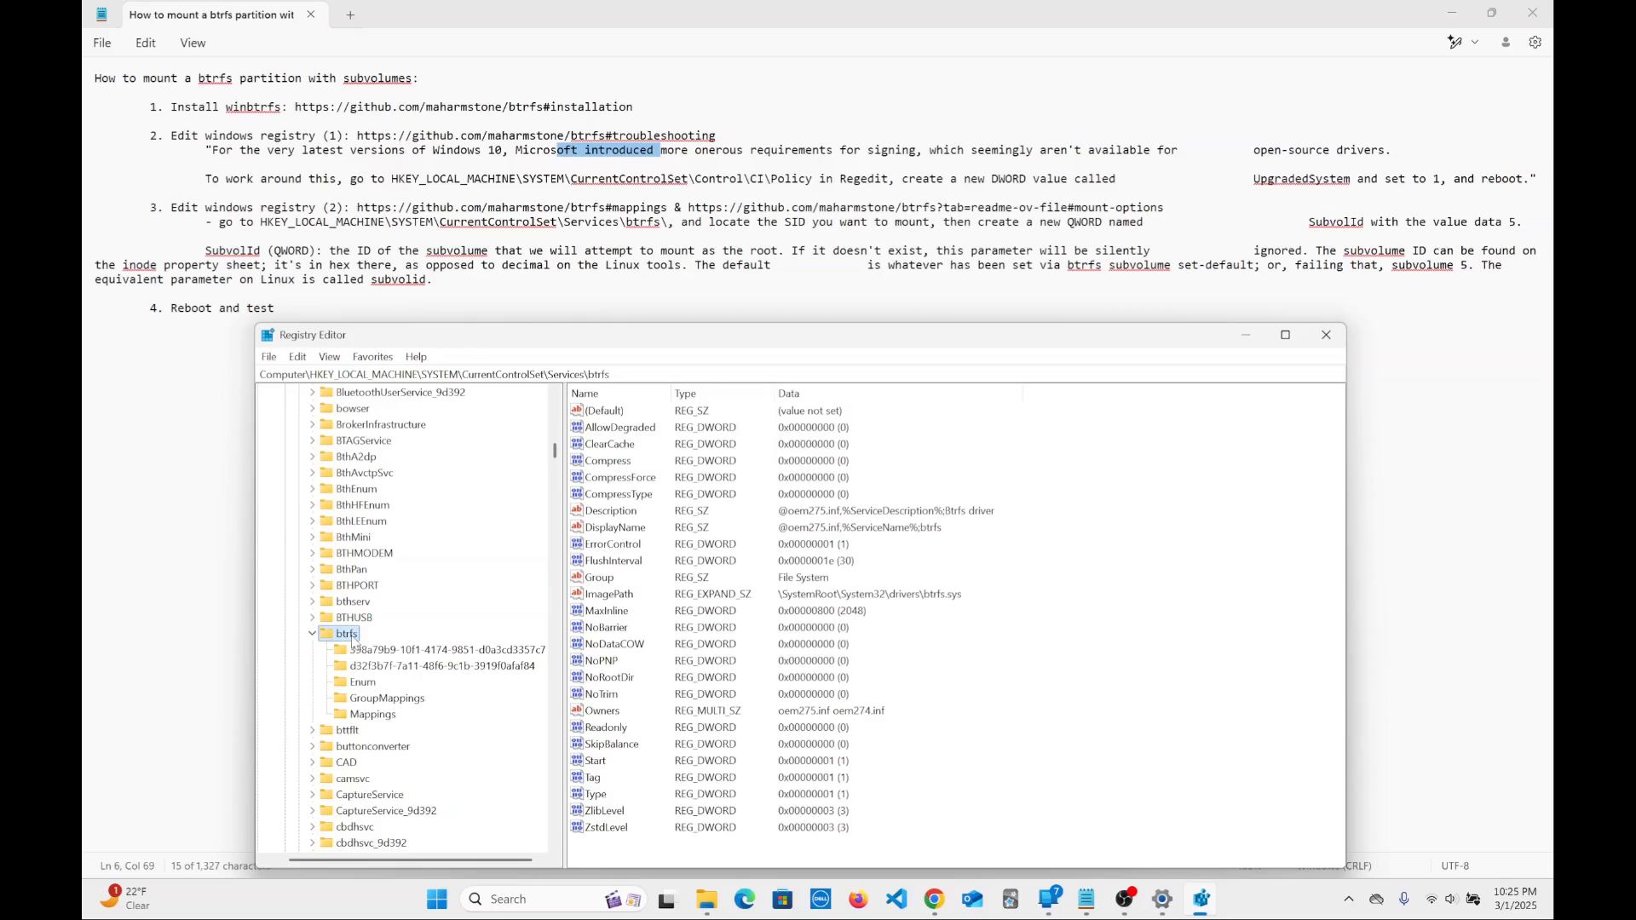
Examine the Mounted and SubvolId values in the btrfs subkey whose name starts with 398a79b9.
click(444, 654)
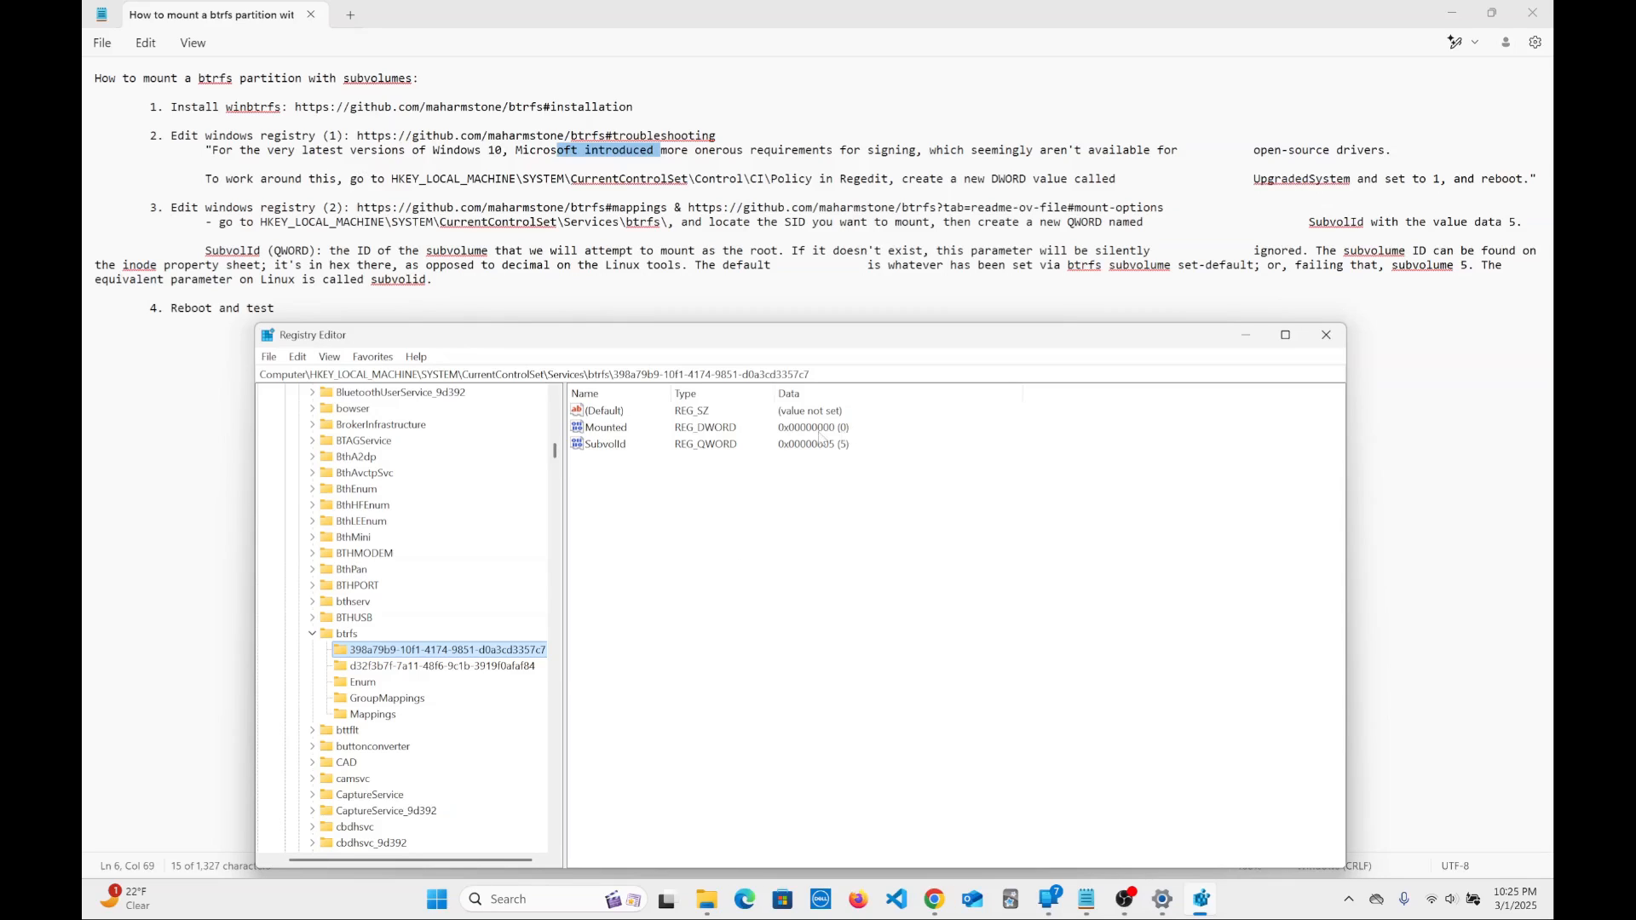
click(791, 433)
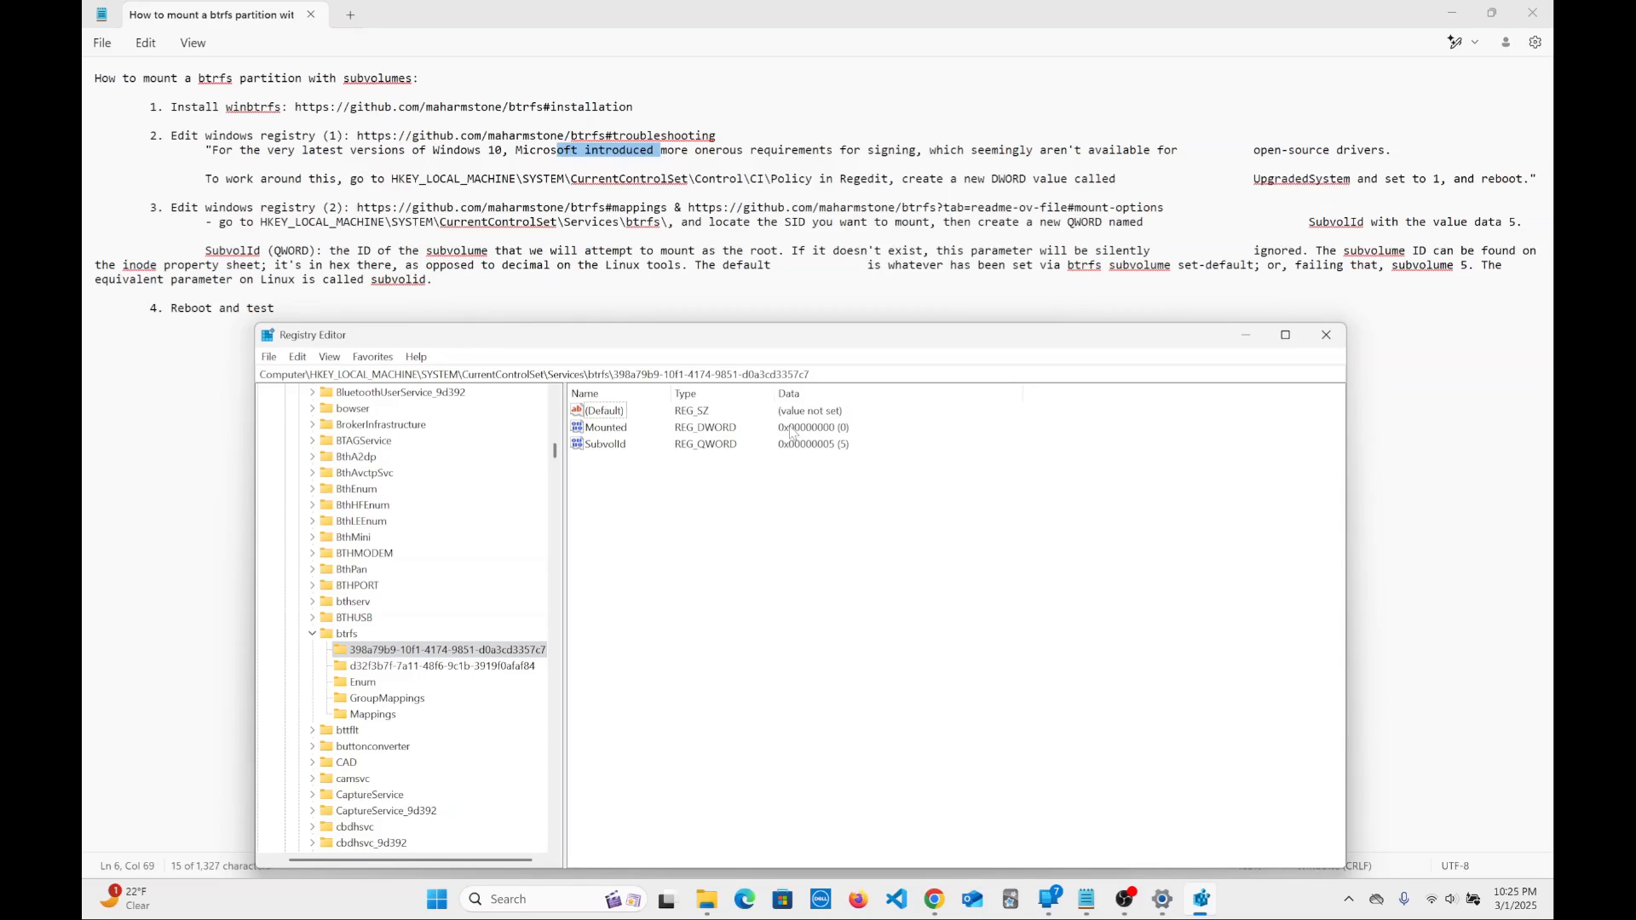
click(606, 450)
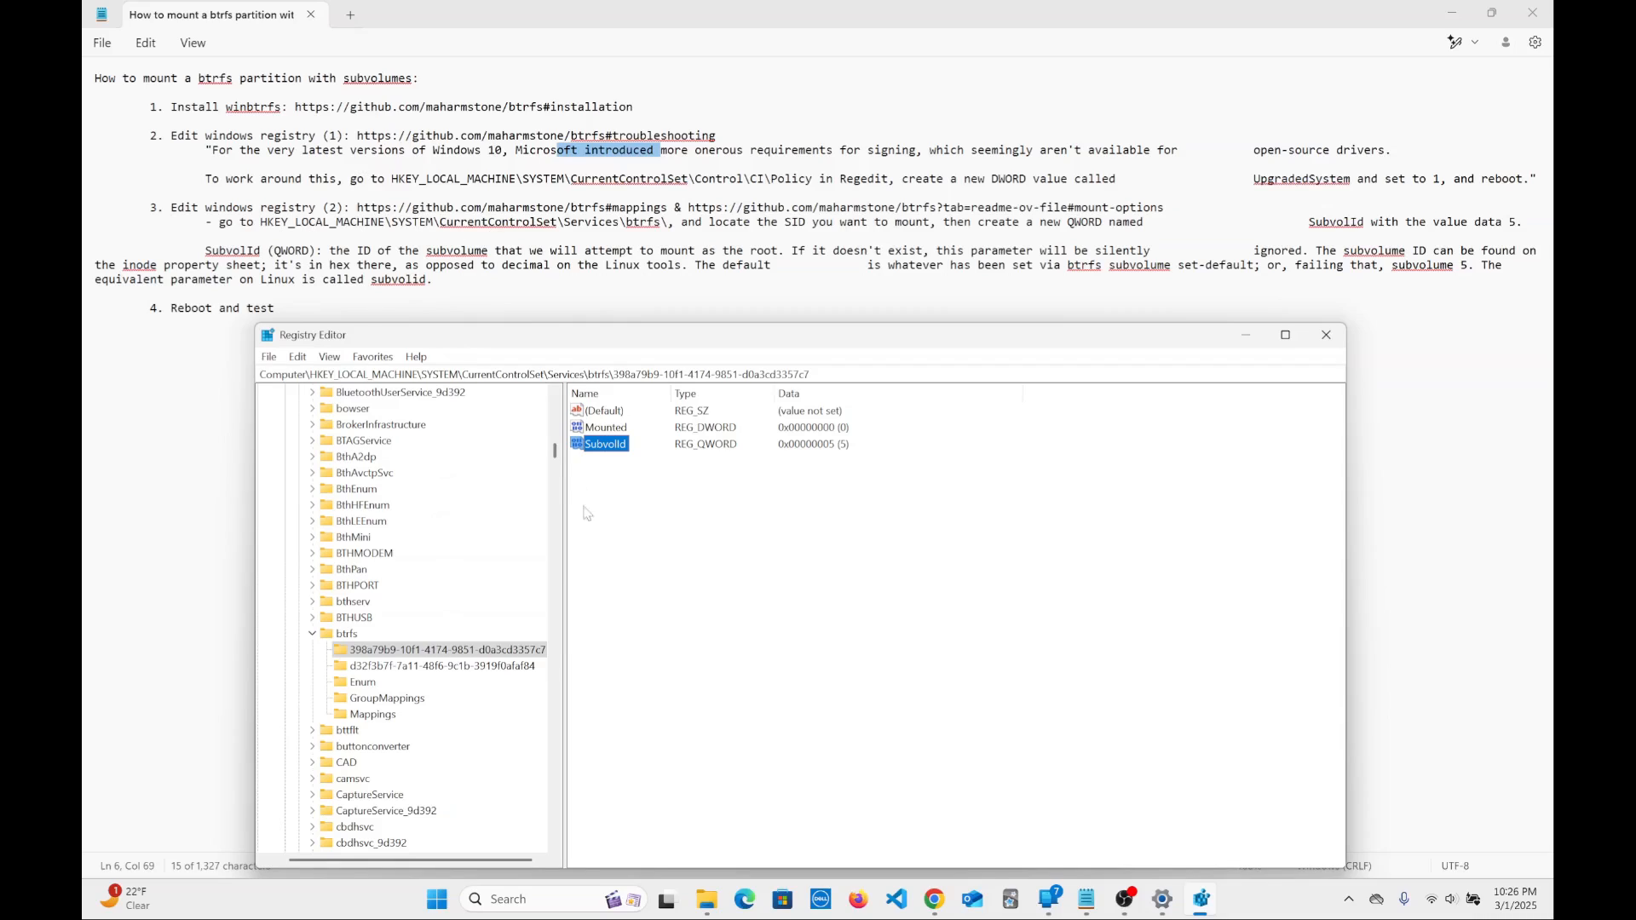
Create a QWORD (64-bit) value named SubvolId with value data 5 in the btrfs subkey starting with d32f3b7f, and close Registry Editor.
click(367, 666)
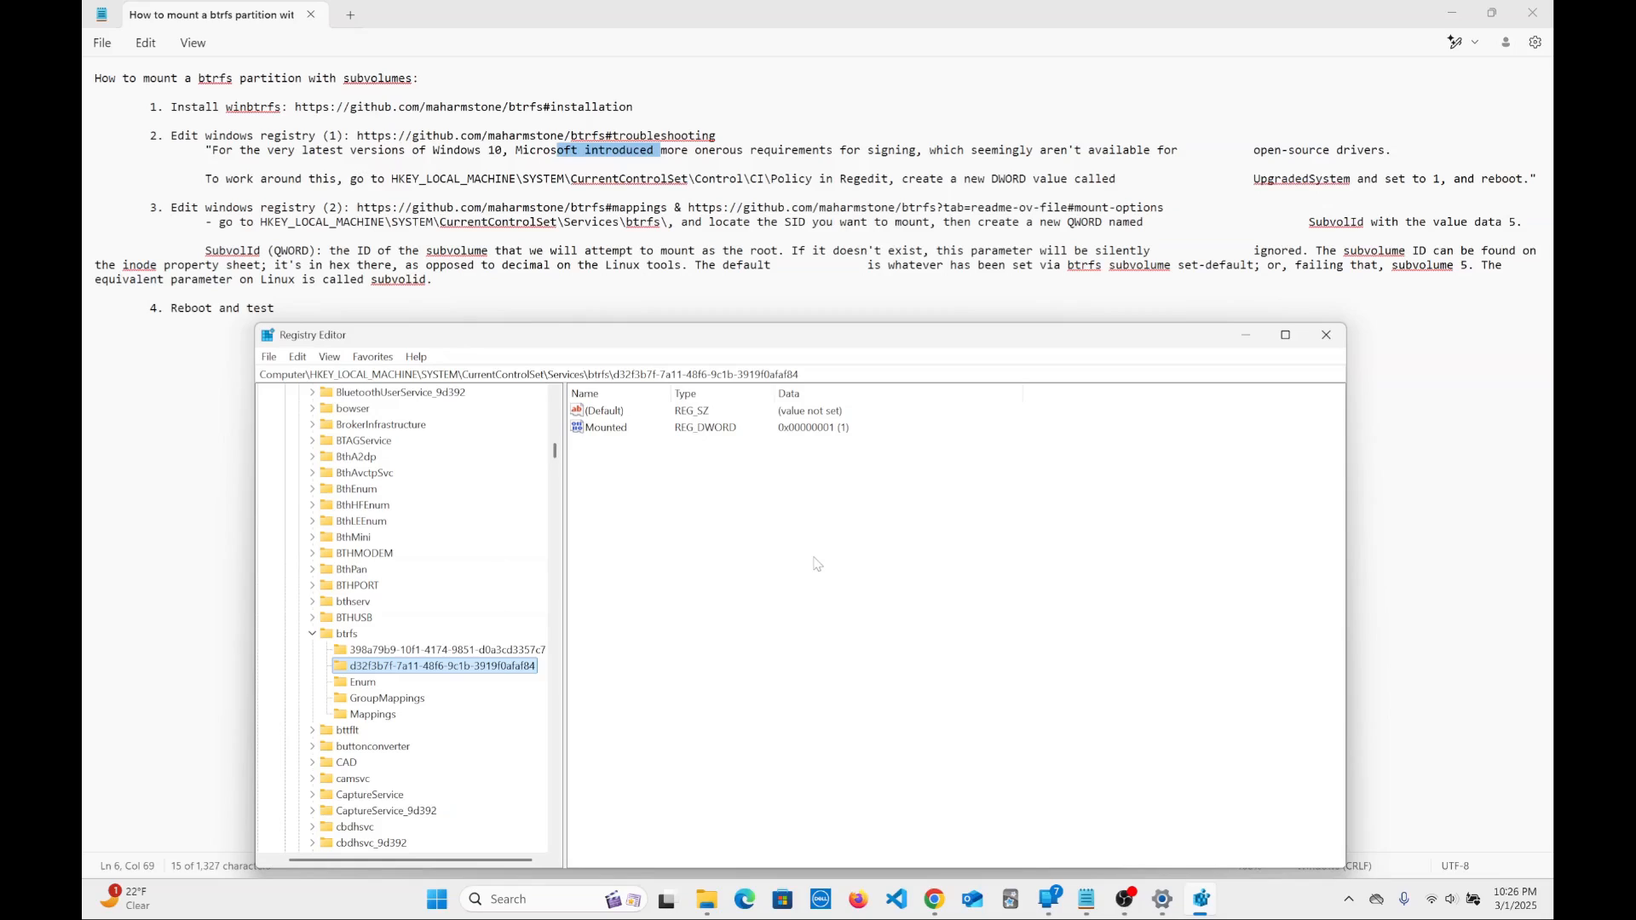
right_click(697, 539)
mouse_move(722, 553)
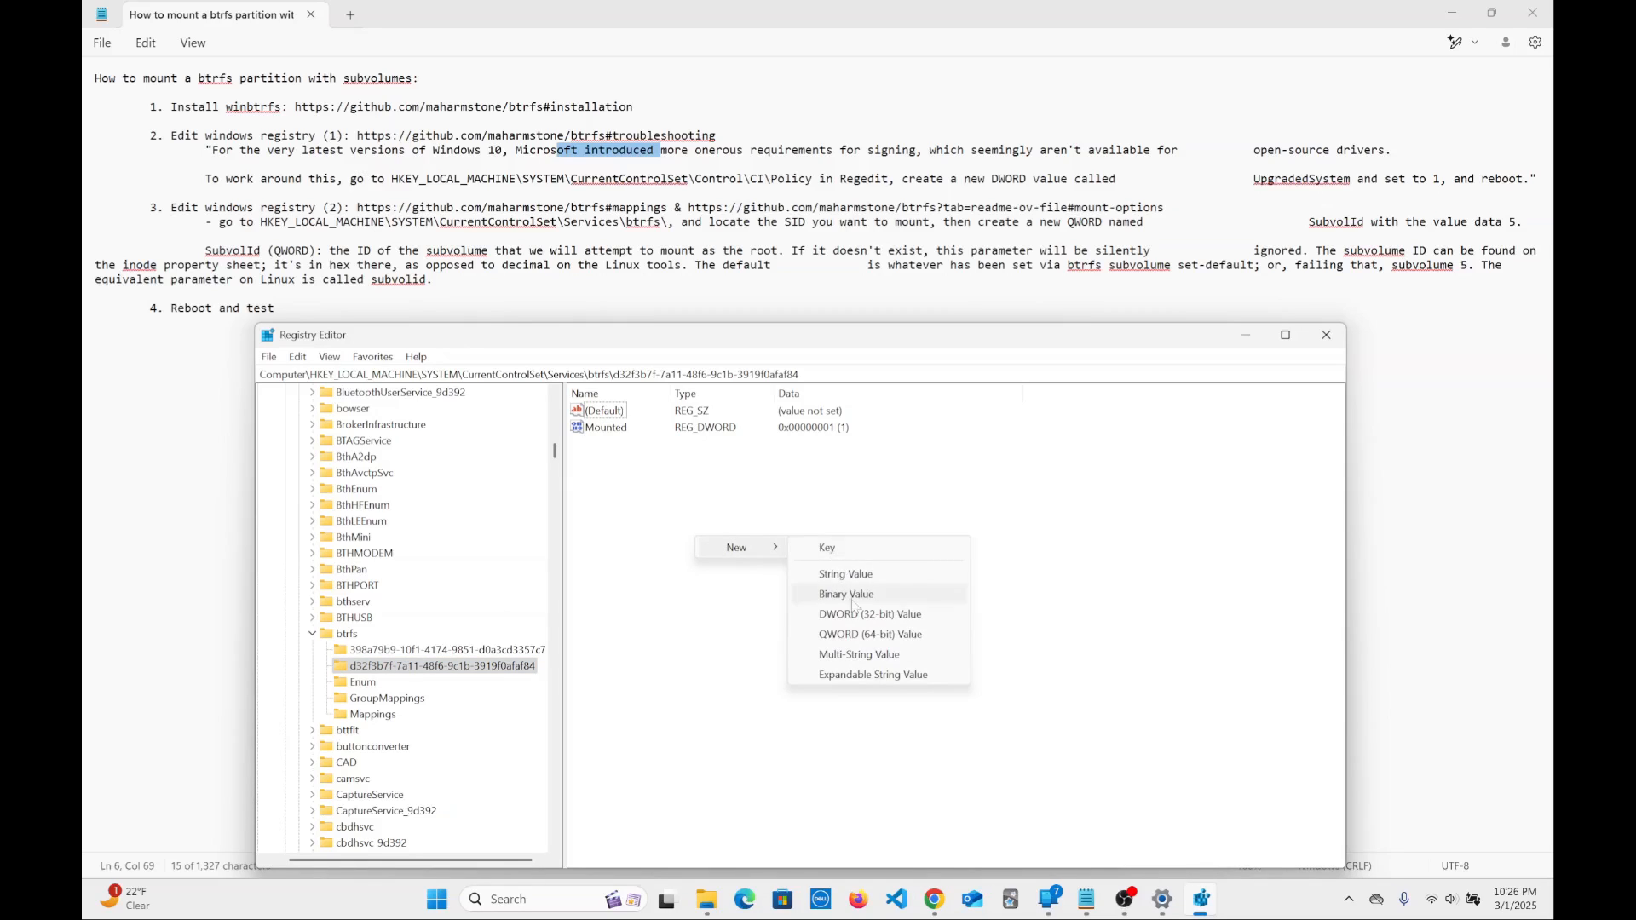
click(844, 634)
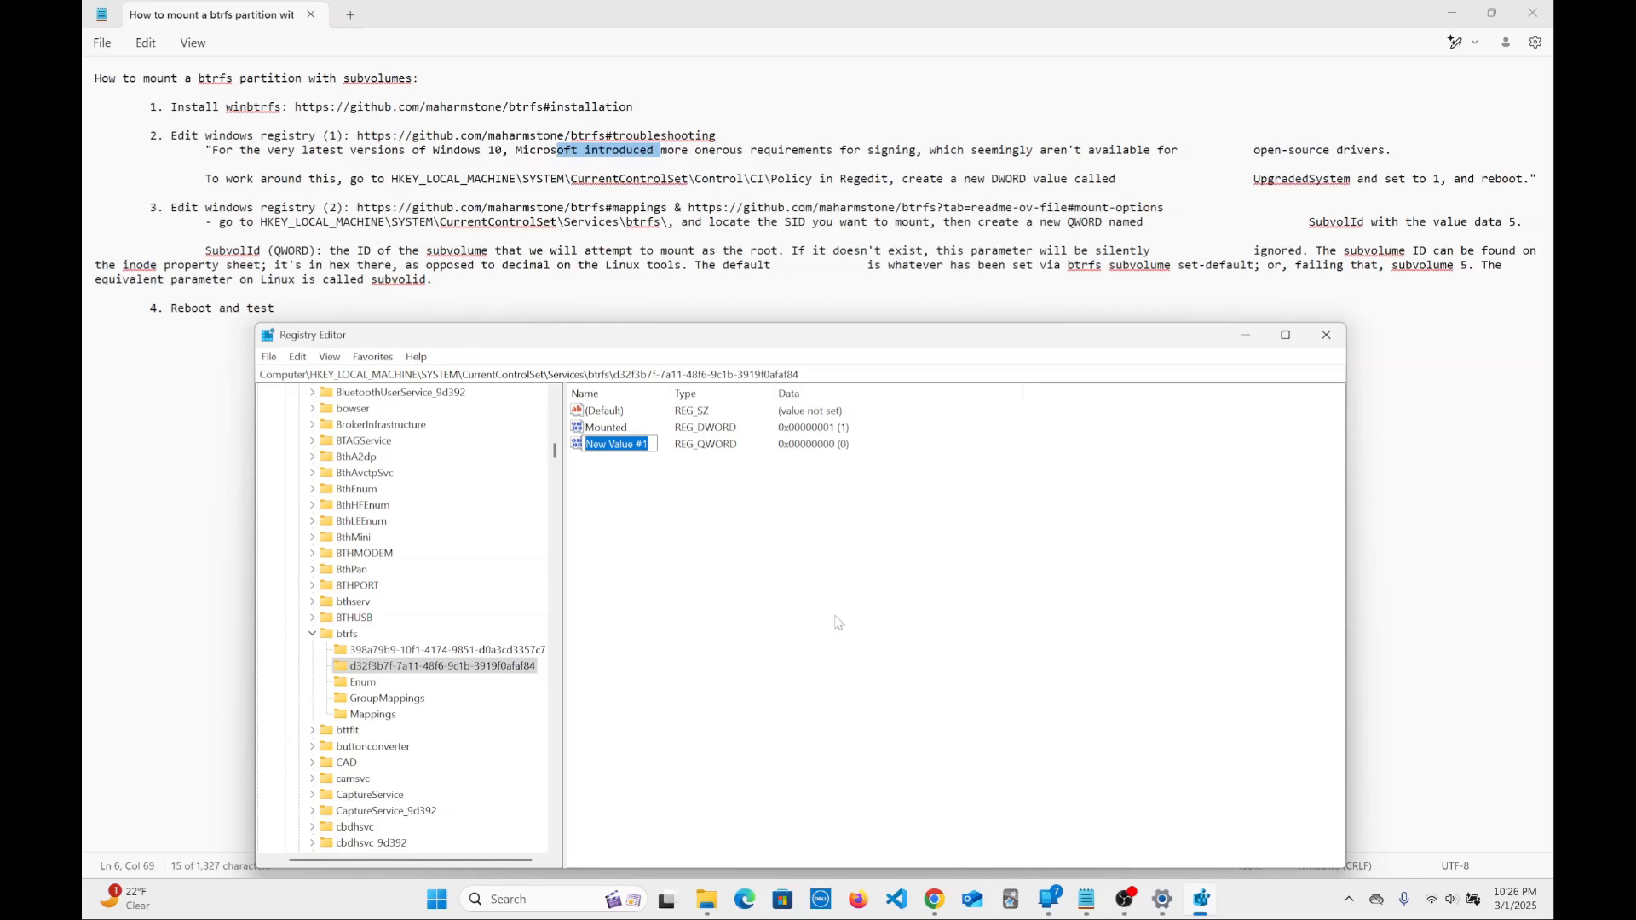
text(SubvolId)
key(Return)
double_click(606, 447)
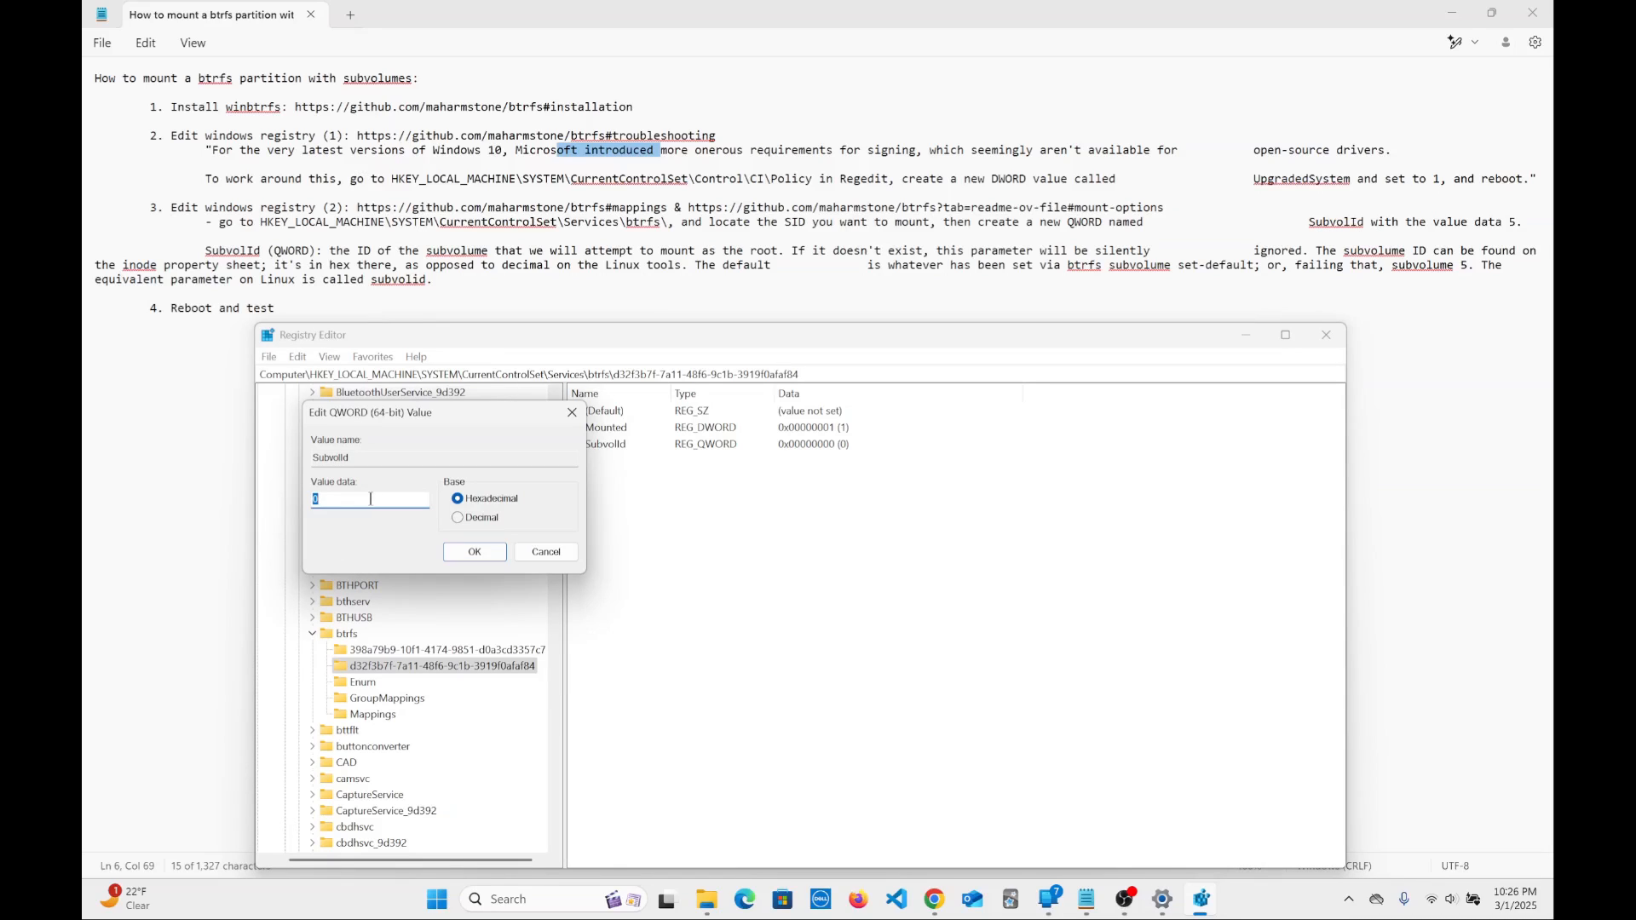
click(499, 554)
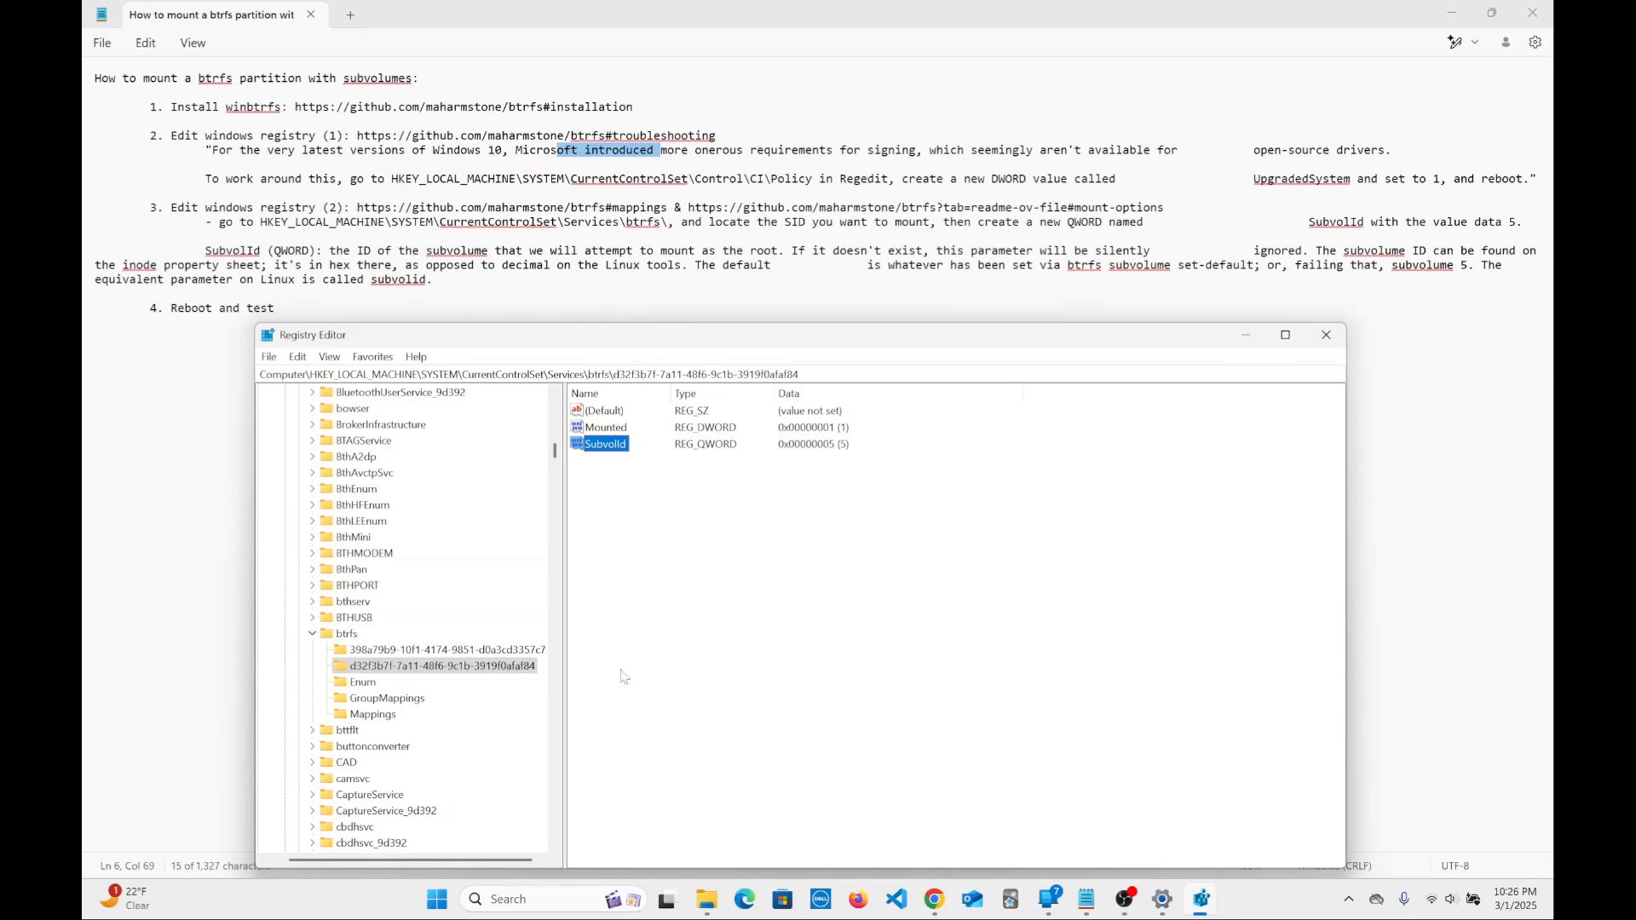
click(1325, 336)
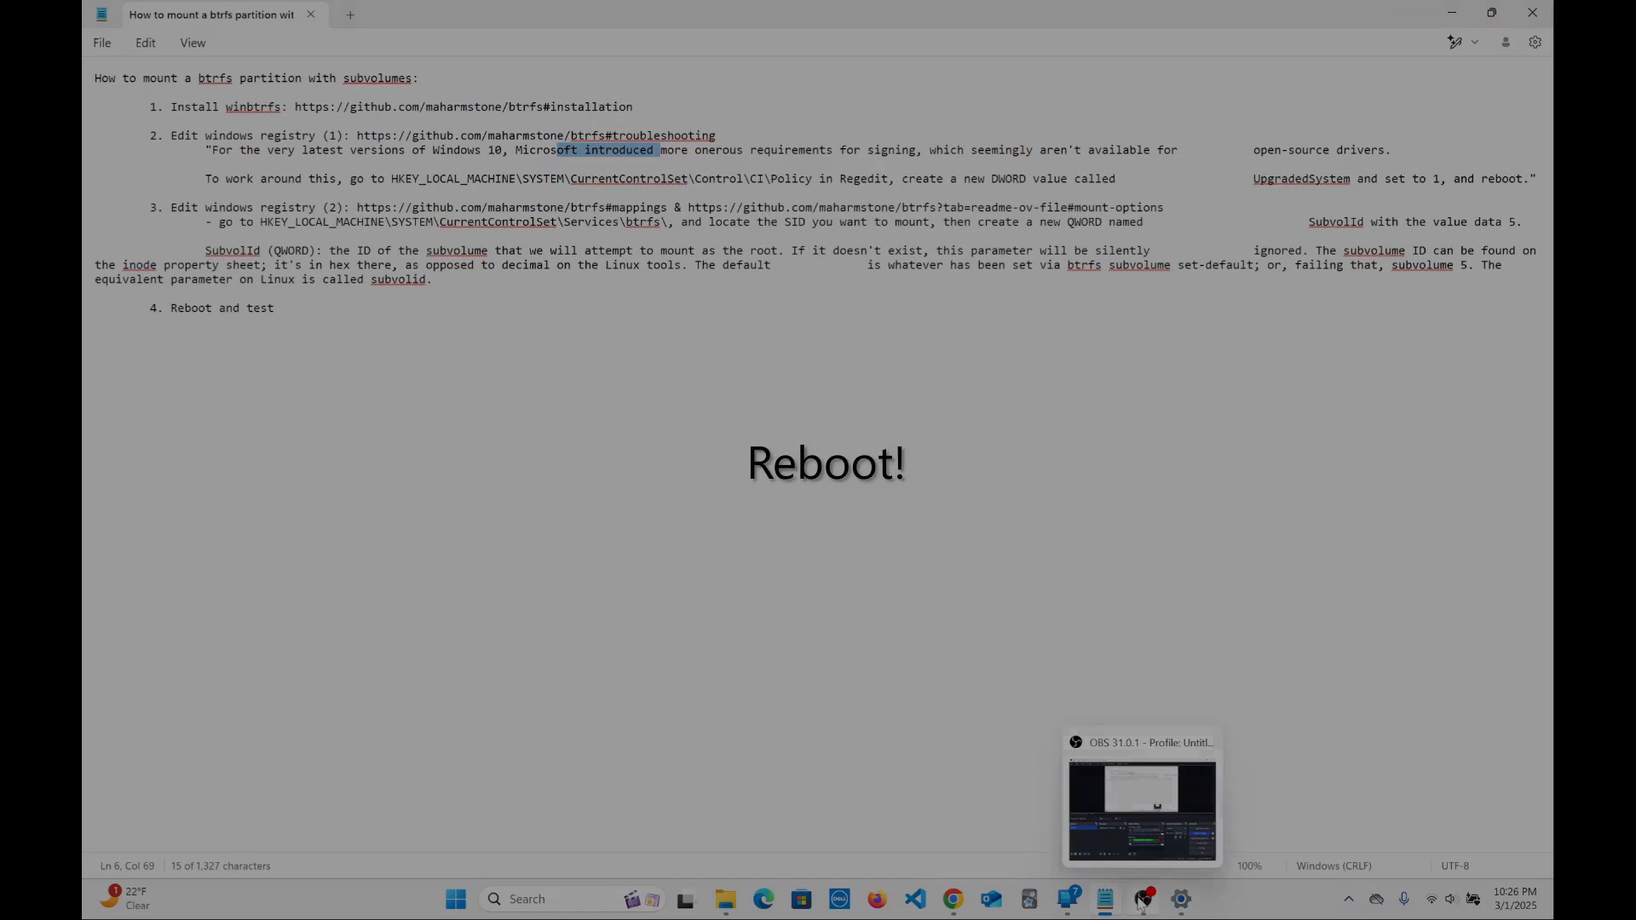
click(1143, 901)
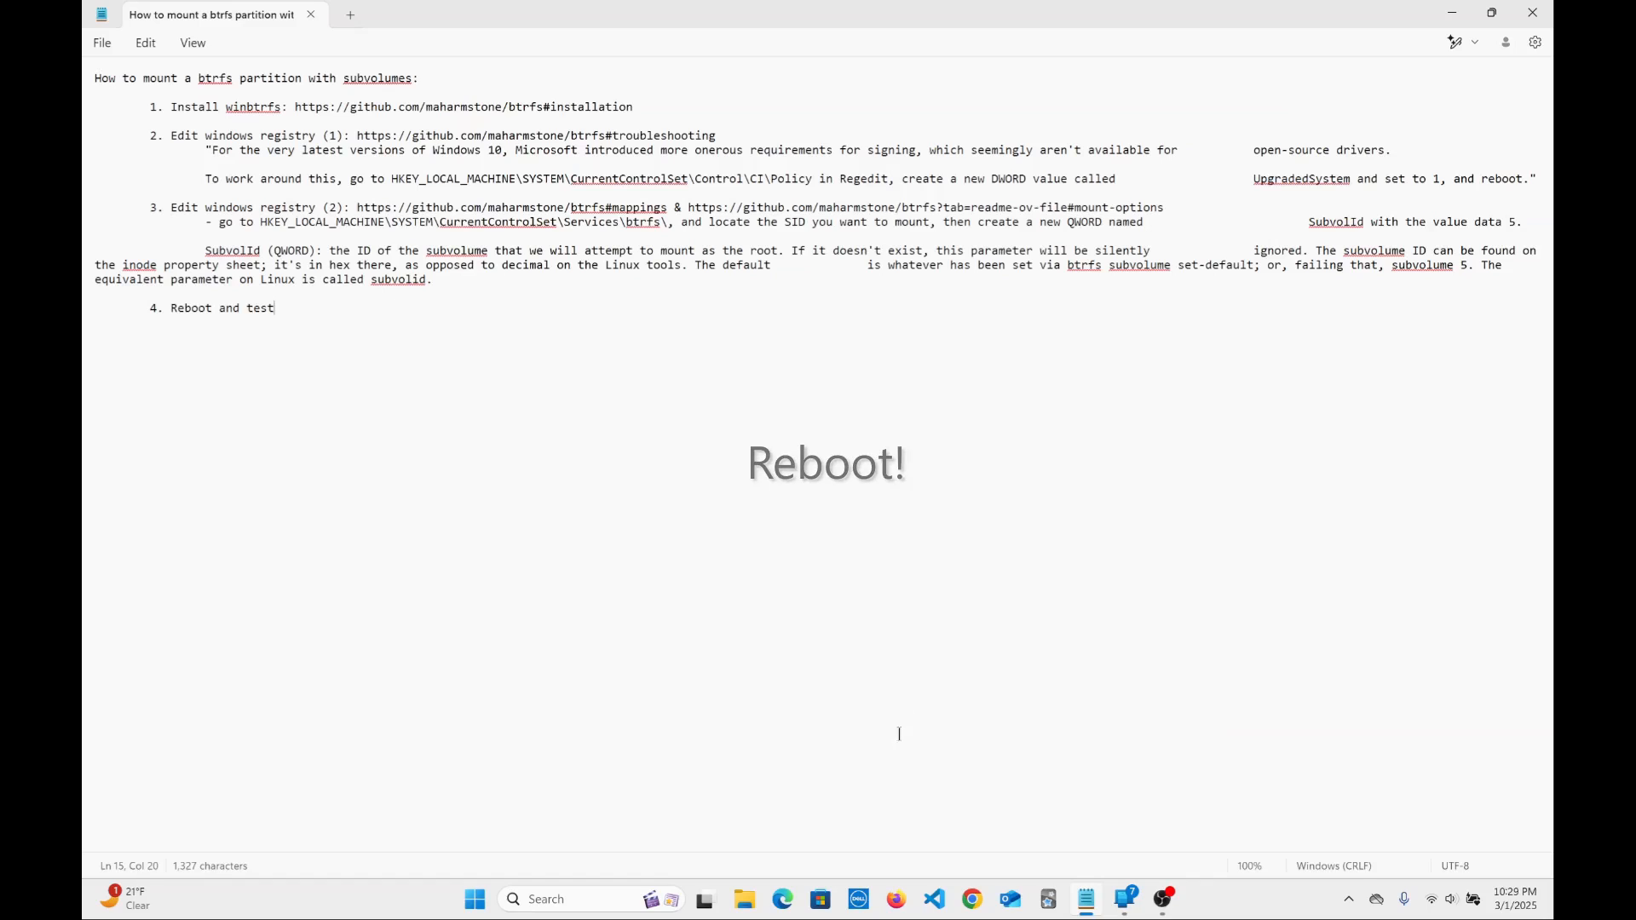
Browse the Linux (D:) drive in File Explorer, opening the @ subvolume and its home folder, and return to @.
click(746, 900)
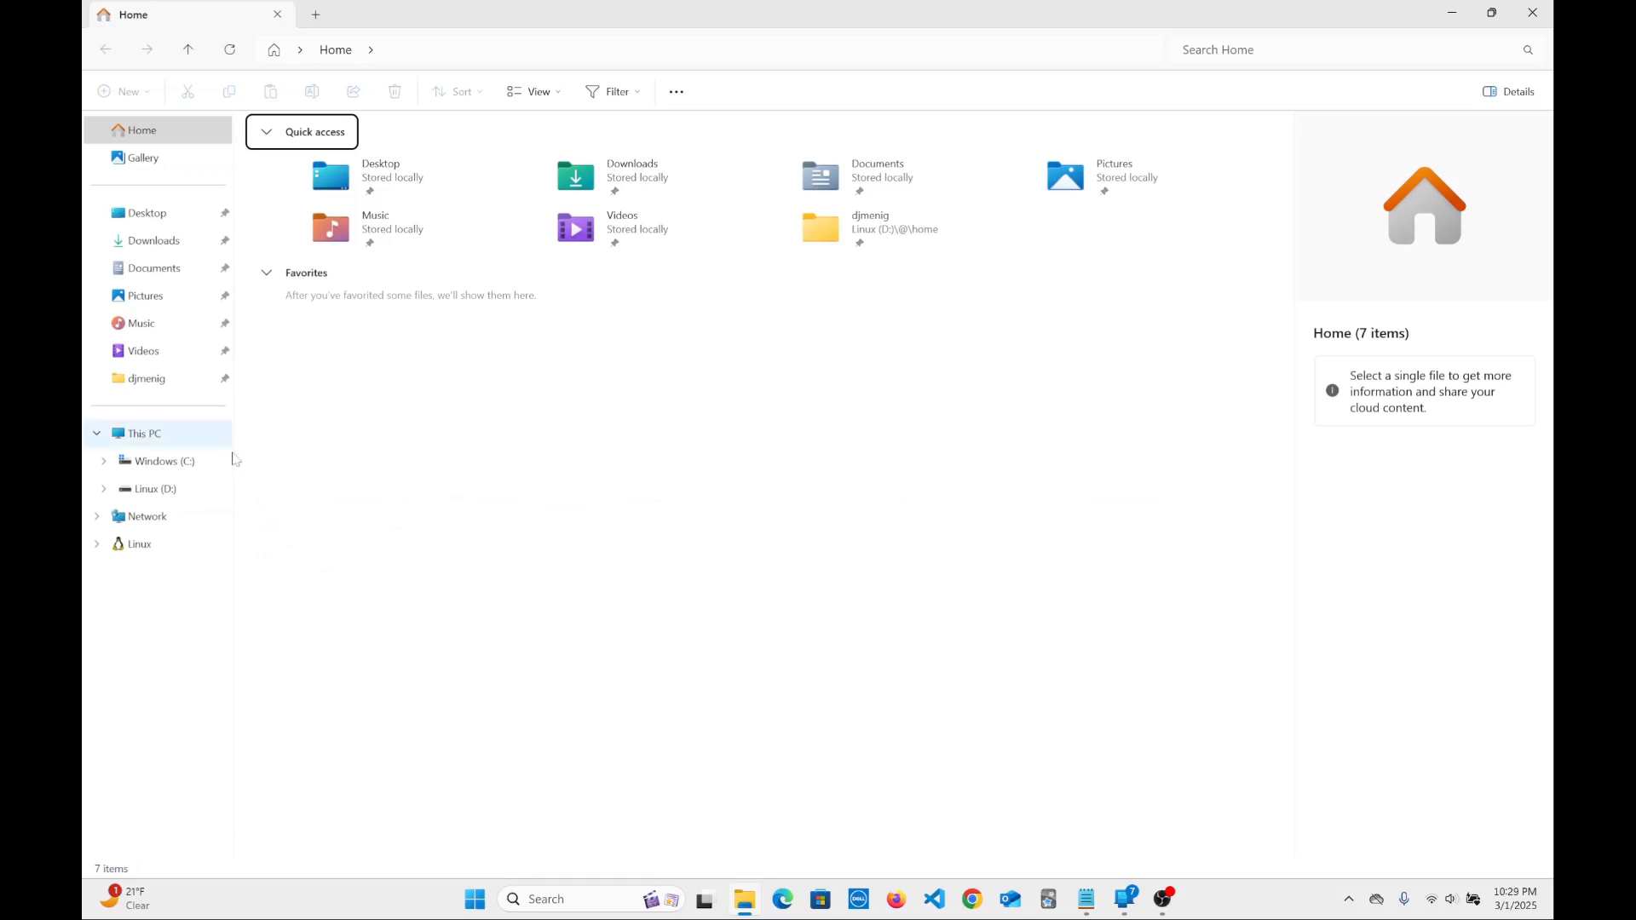
click(154, 499)
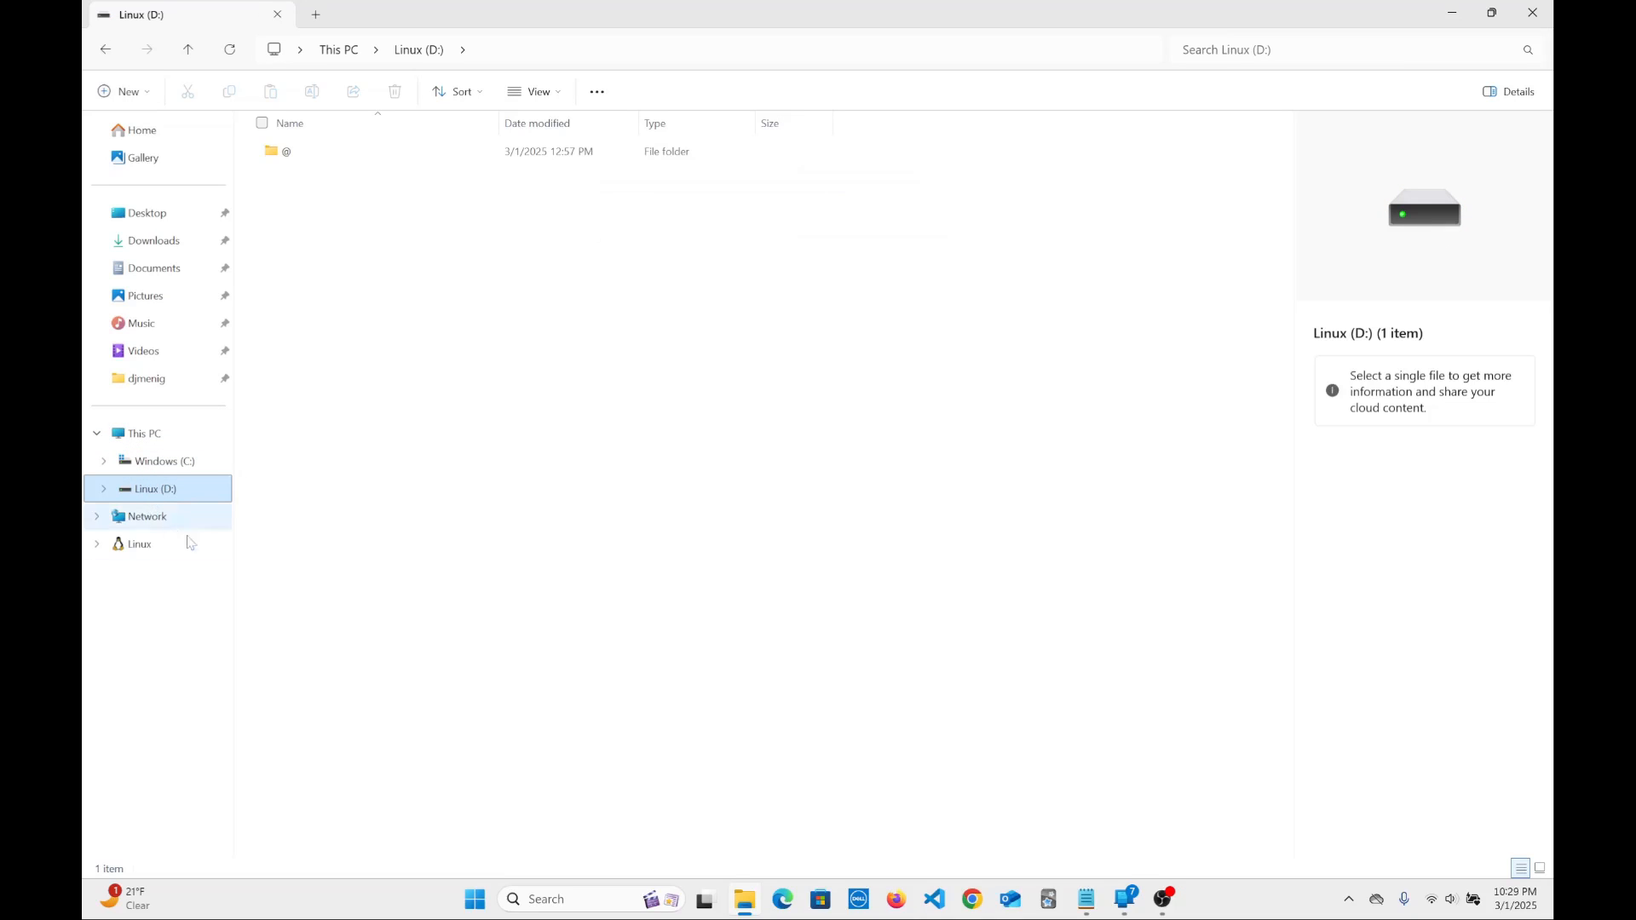
double_click(278, 161)
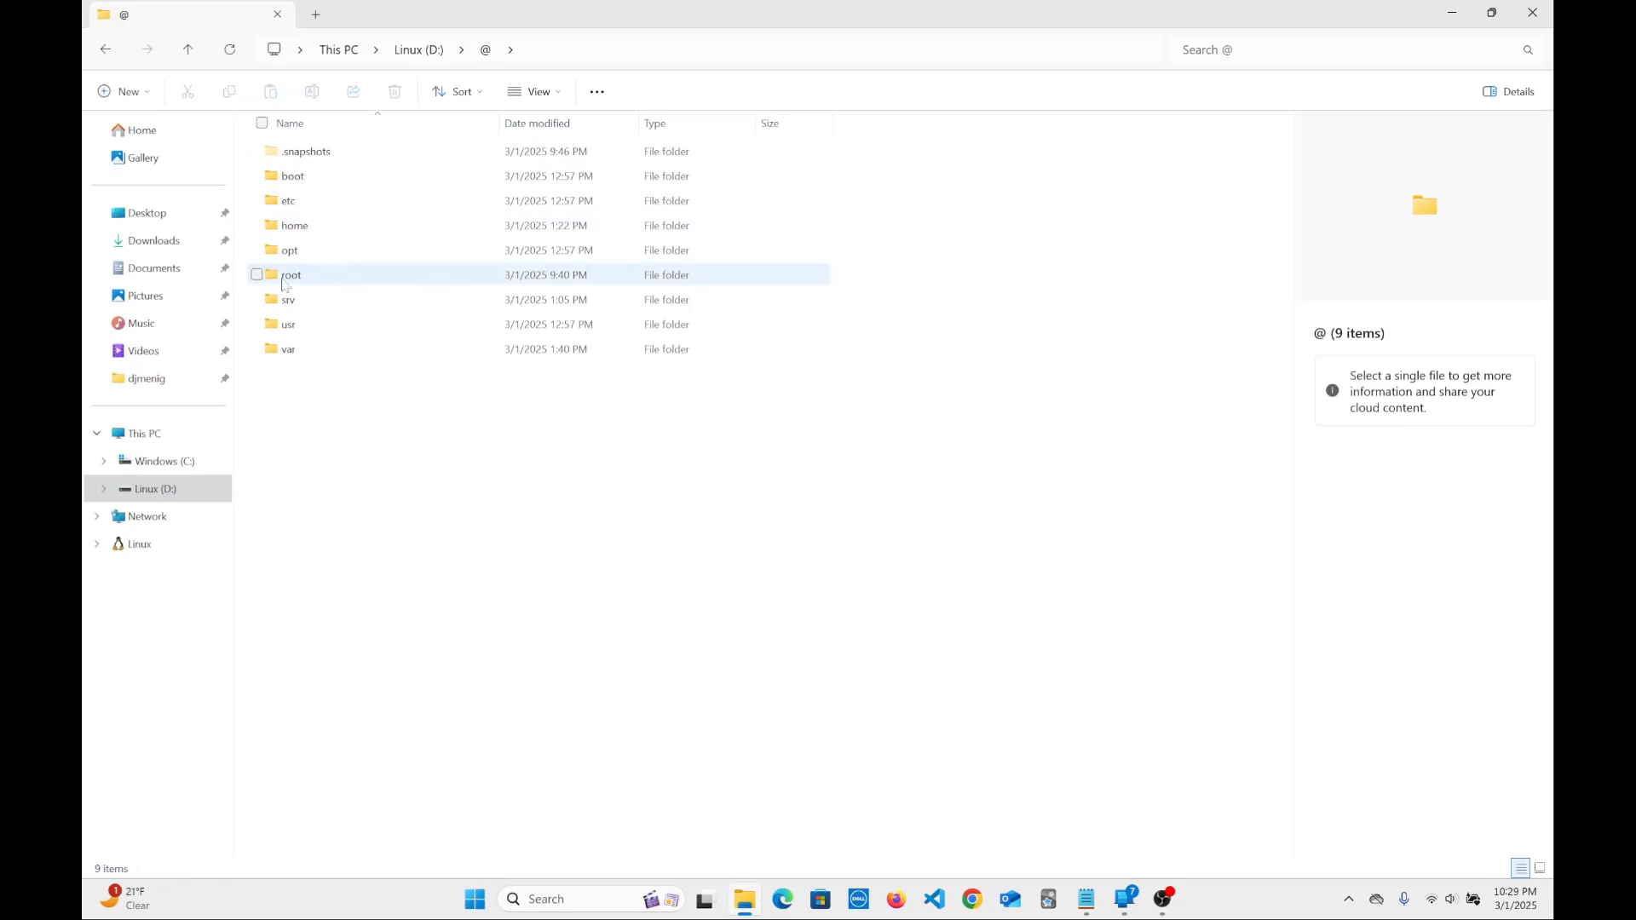
double_click(294, 227)
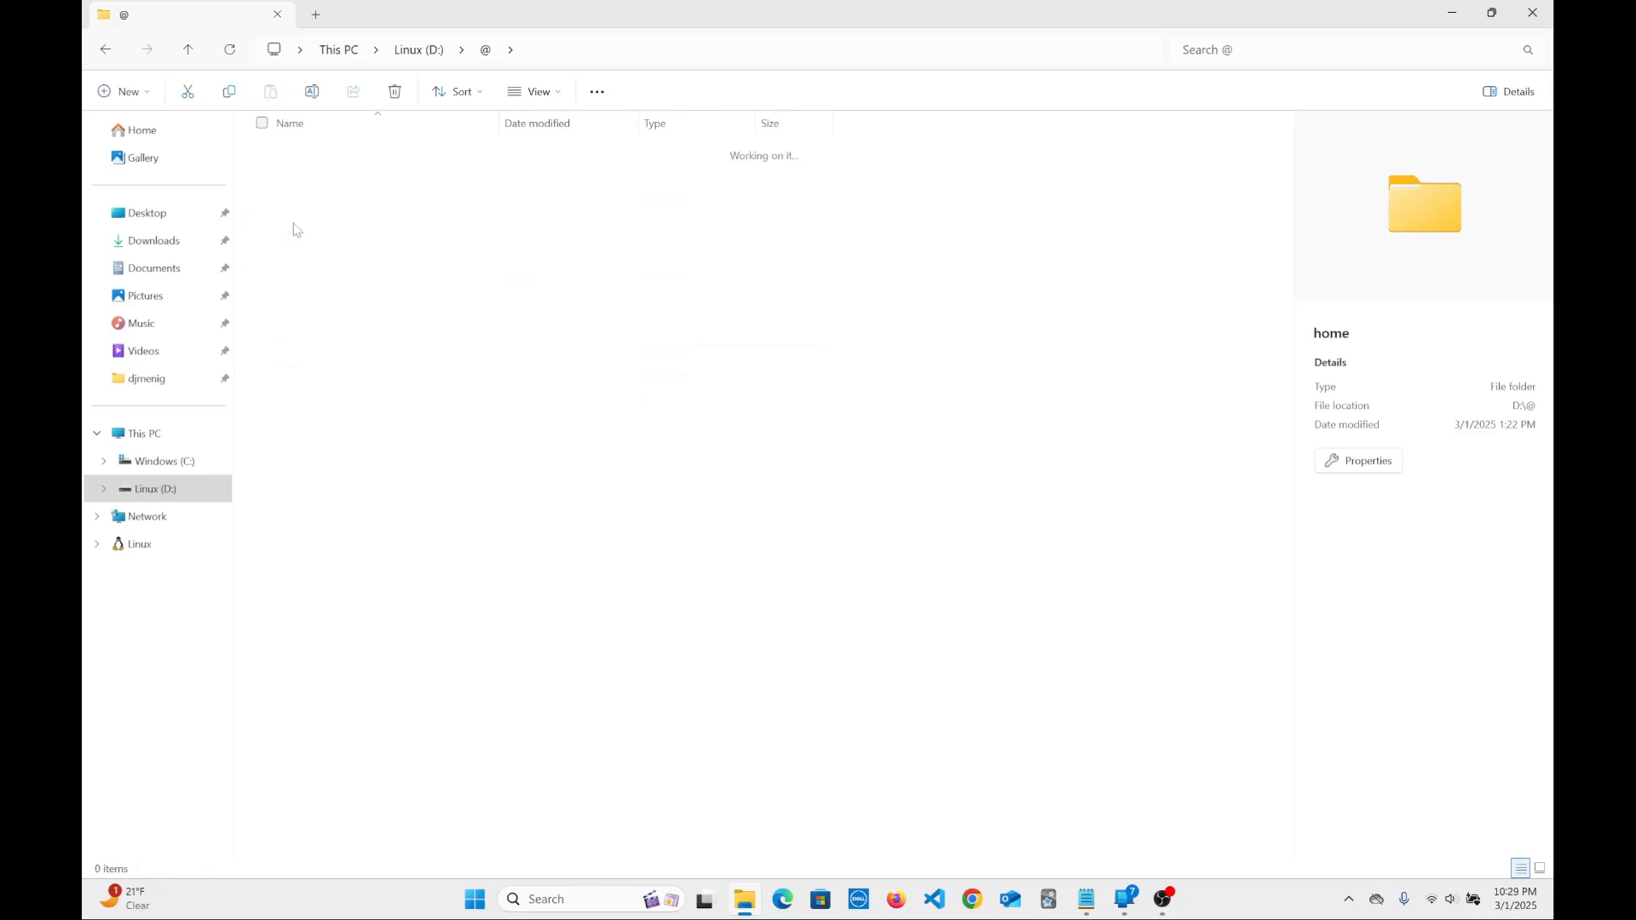
key(alt+Left)
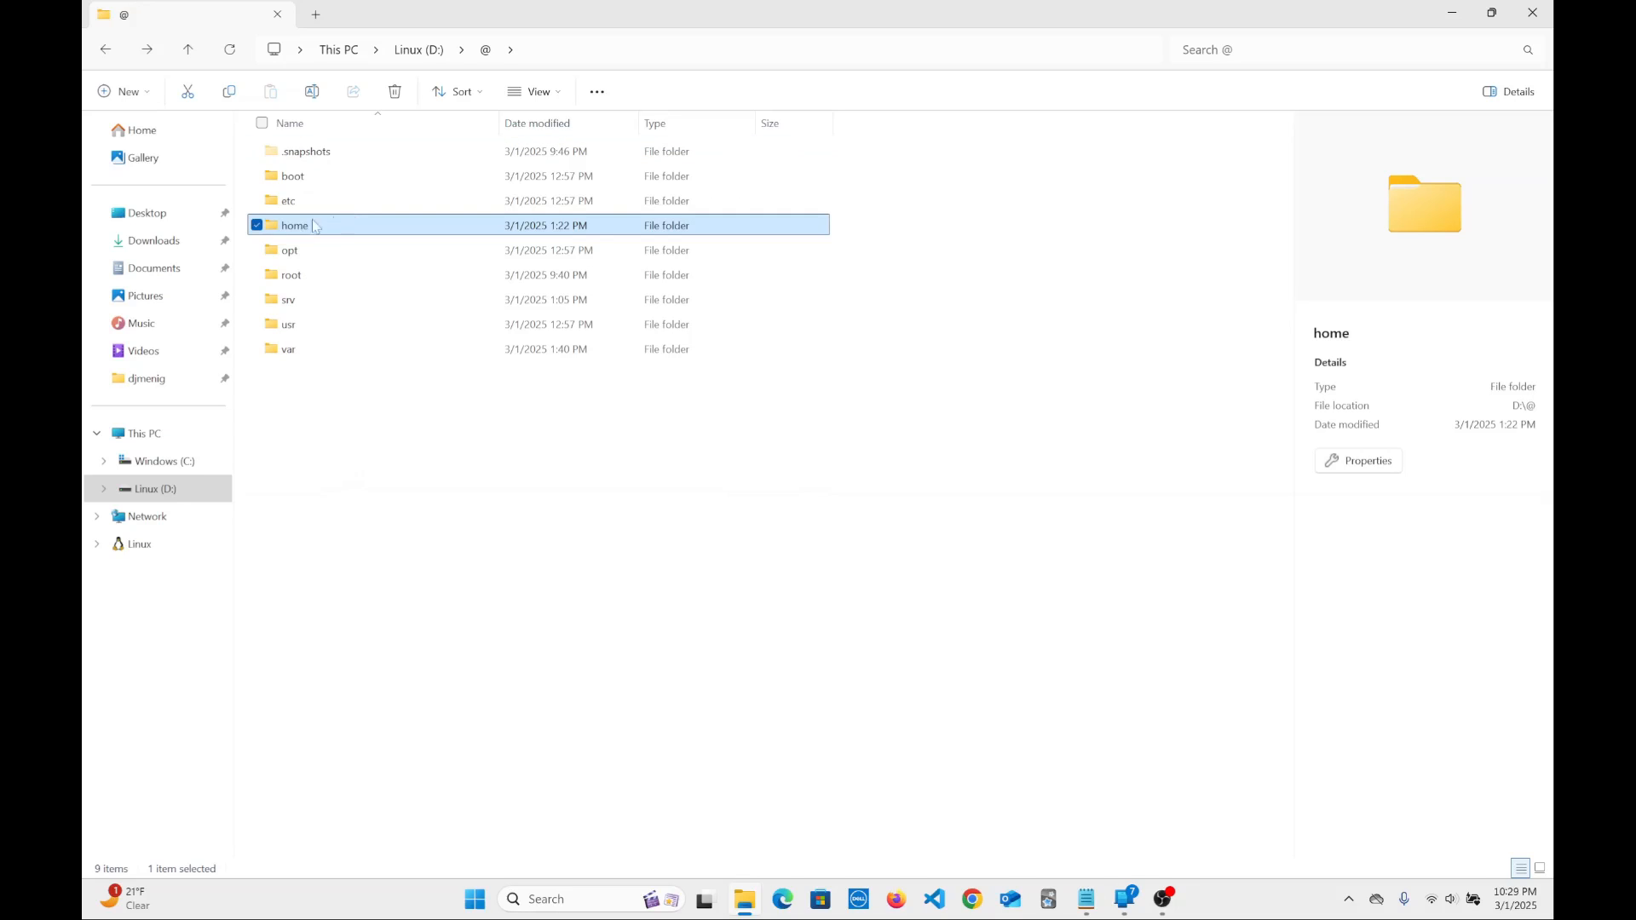